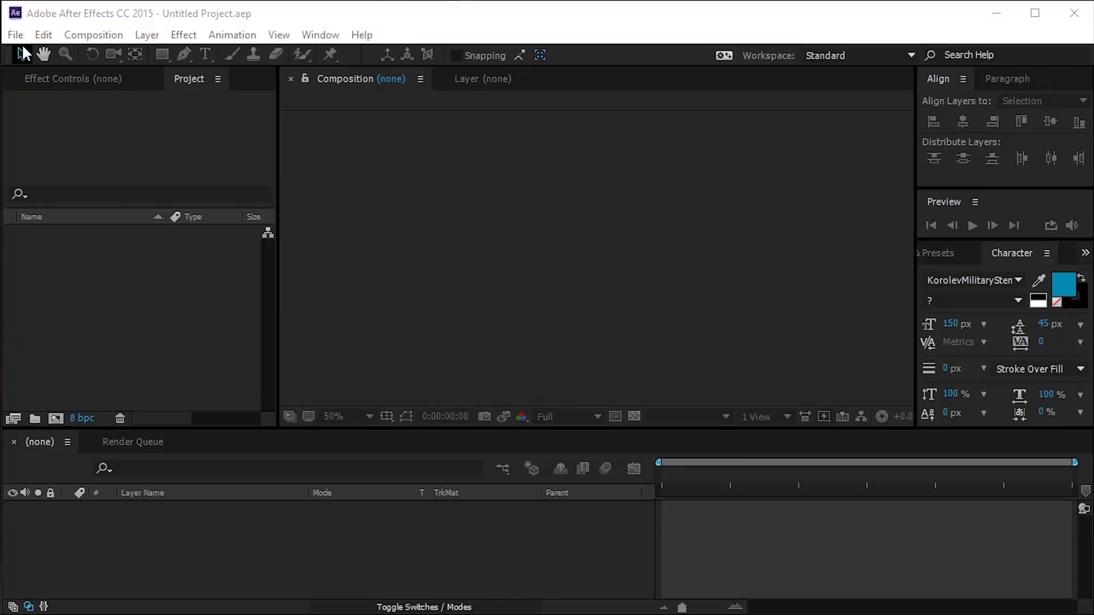
Step: Create the 1280×720 Comp 1 and add a #00152A dark blue solid layer renamed bg
{"action": "left_click", "coordinate": [55, 418]}
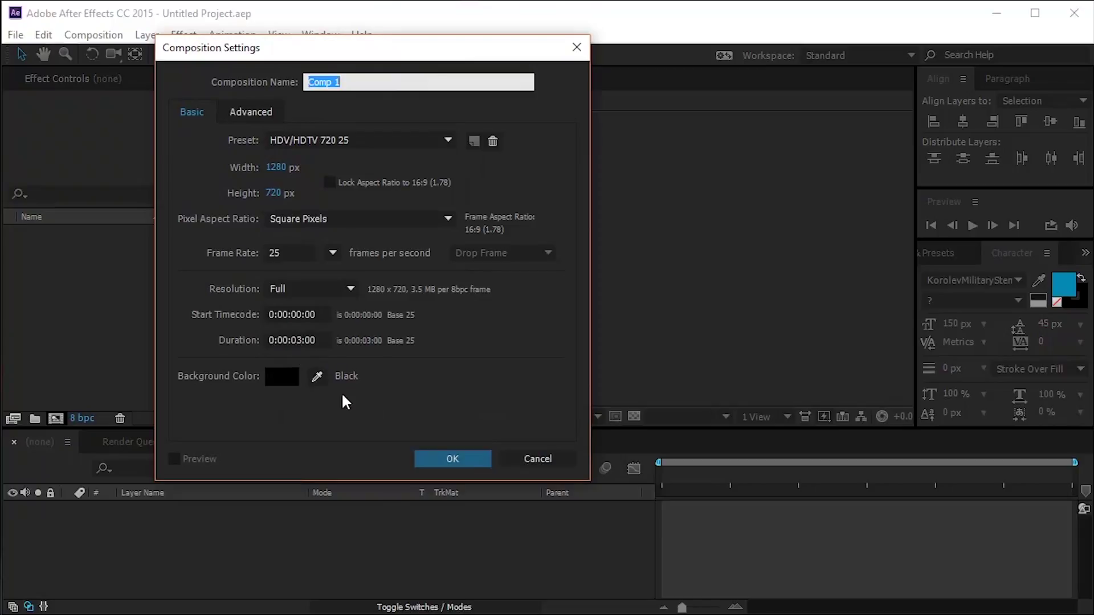
{"action": "left_click", "coordinate": [452, 455]}
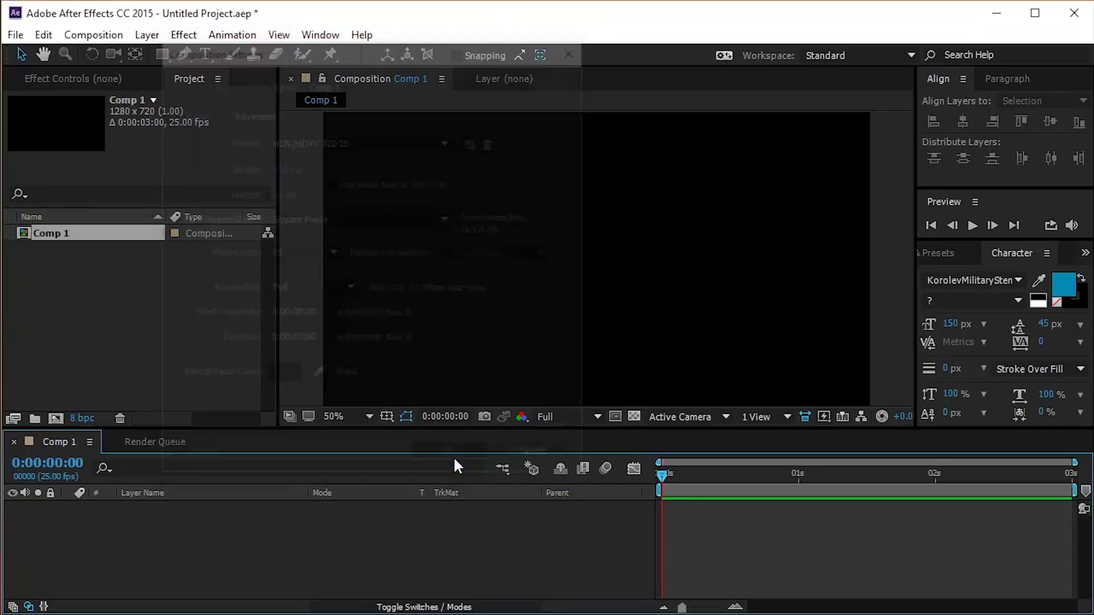
{"action": "right_click", "coordinate": [213, 545]}
{"action": "mouse_move", "coordinate": [373, 394]}
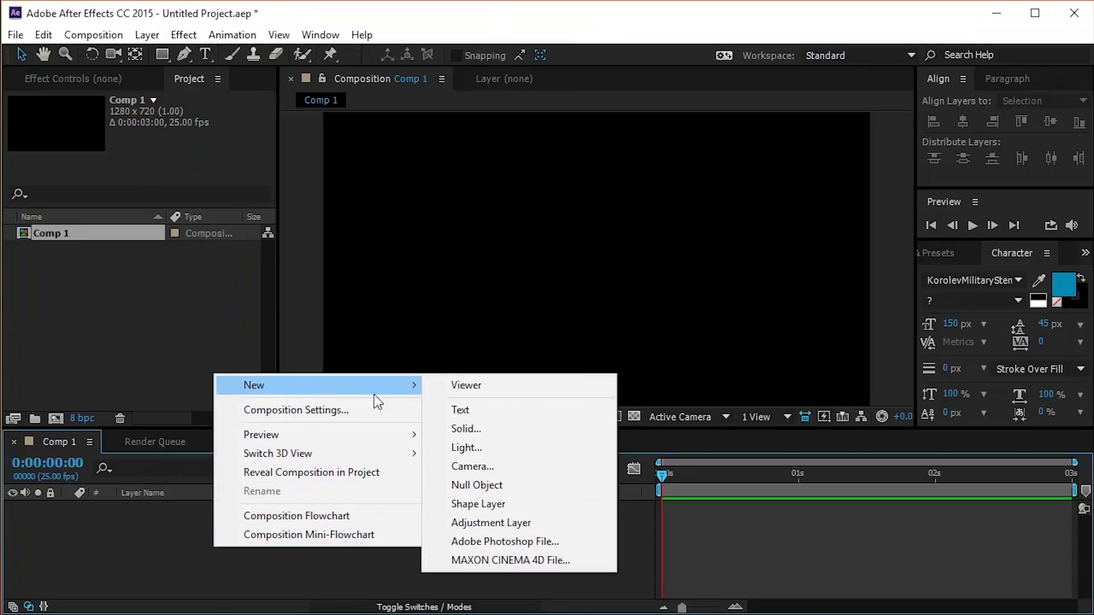
{"action": "left_click", "coordinate": [494, 428]}
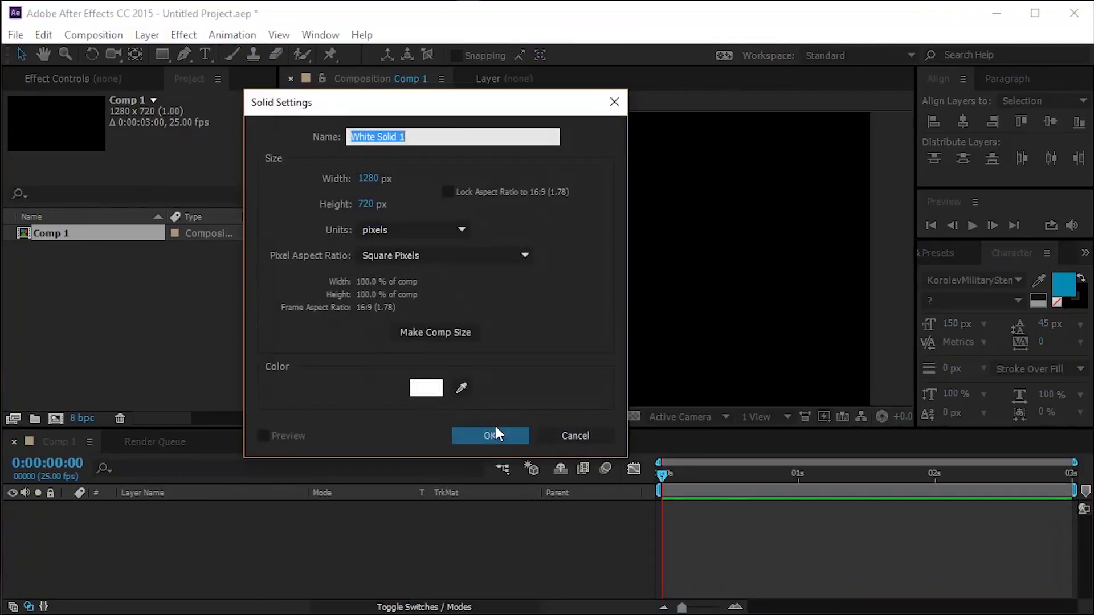
{"action": "left_click", "coordinate": [427, 388]}
{"action": "type", "text": "00152A"}
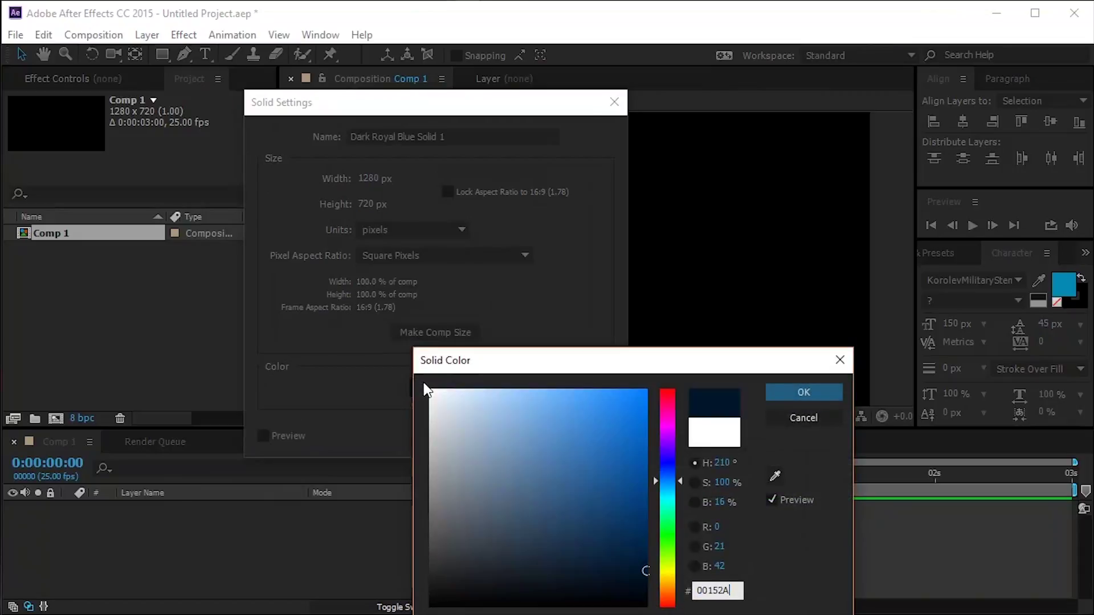
{"action": "left_click", "coordinate": [805, 398]}
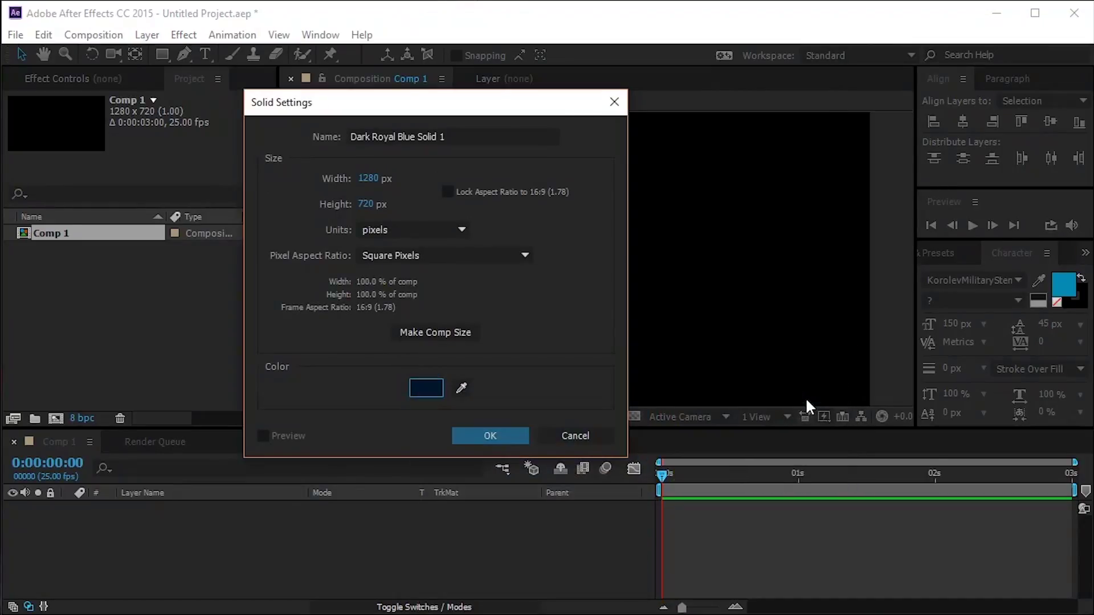
{"action": "left_click", "coordinate": [501, 426]}
{"action": "key", "text": "Return"}
{"action": "type", "text": "bg"}
{"action": "key", "text": "Return"}
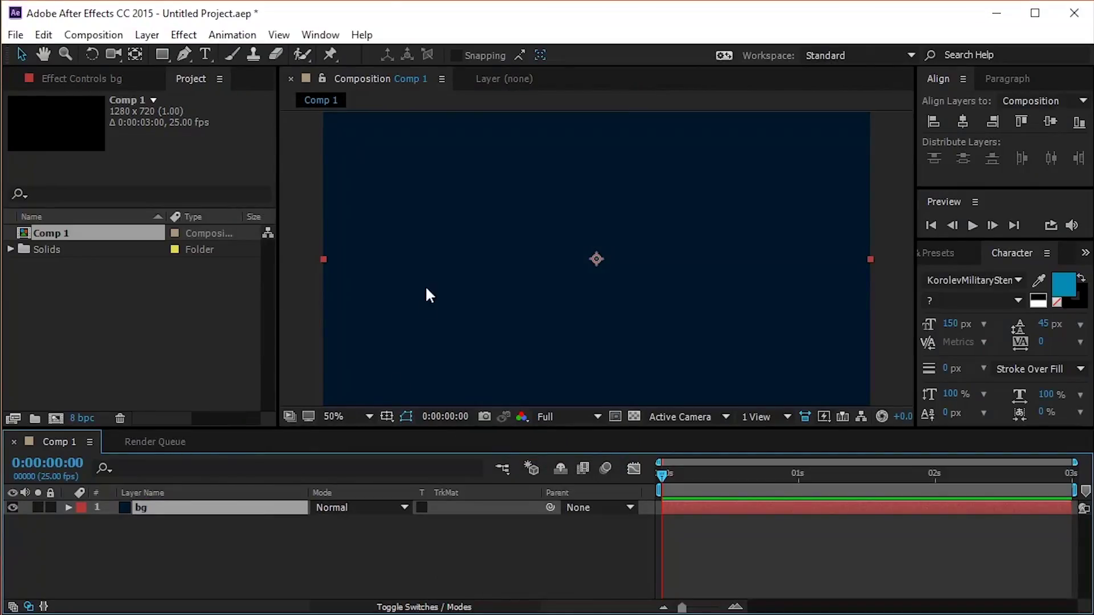
Step: Add a TUTORIAL text layer and centre it horizontally and vertically in the composition
{"action": "left_click", "coordinate": [204, 55]}
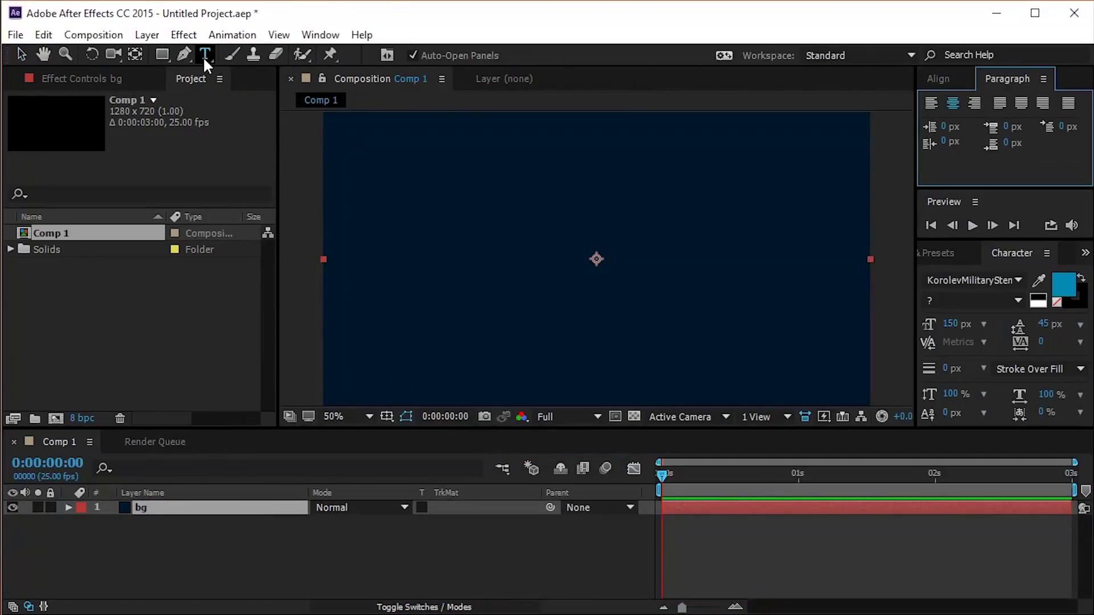
{"action": "left_click", "coordinate": [557, 256]}
{"action": "type", "text": "TUTORIAL"}
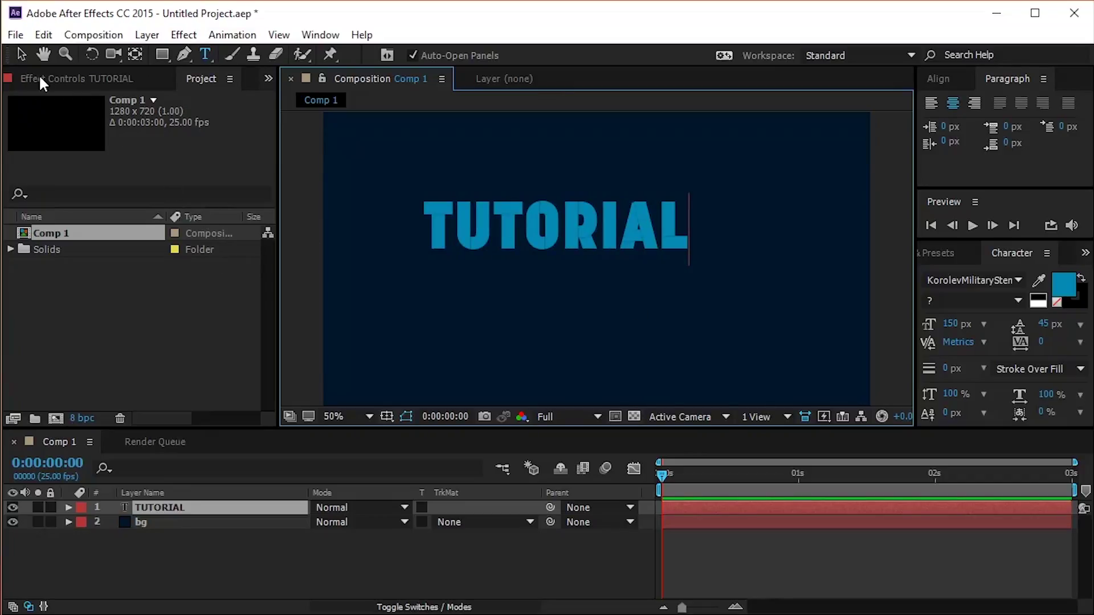
{"action": "left_click", "coordinate": [23, 56]}
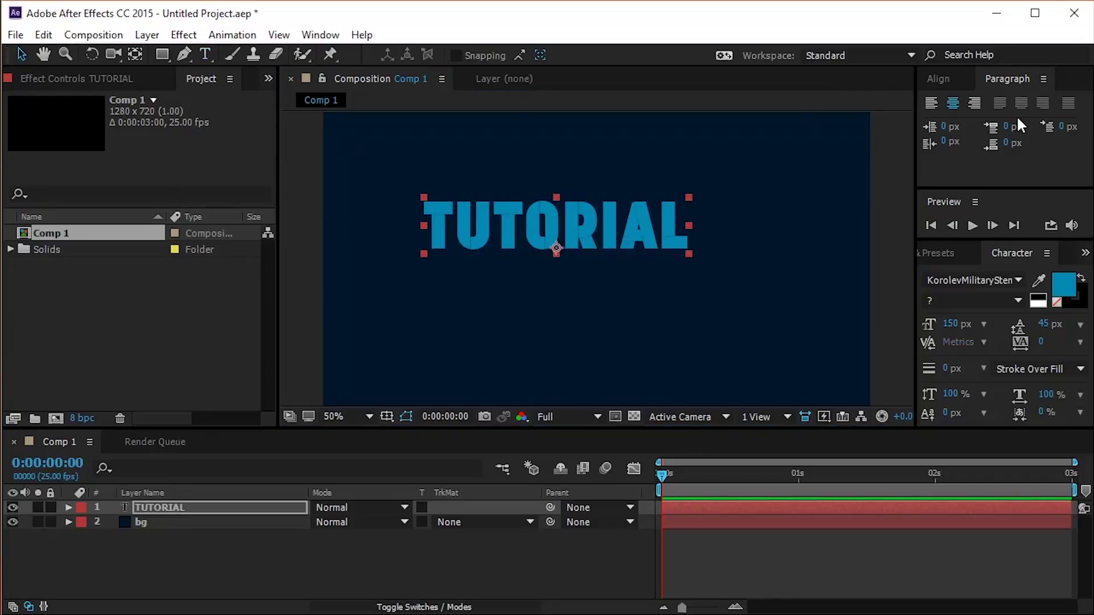
{"action": "left_click", "coordinate": [937, 79]}
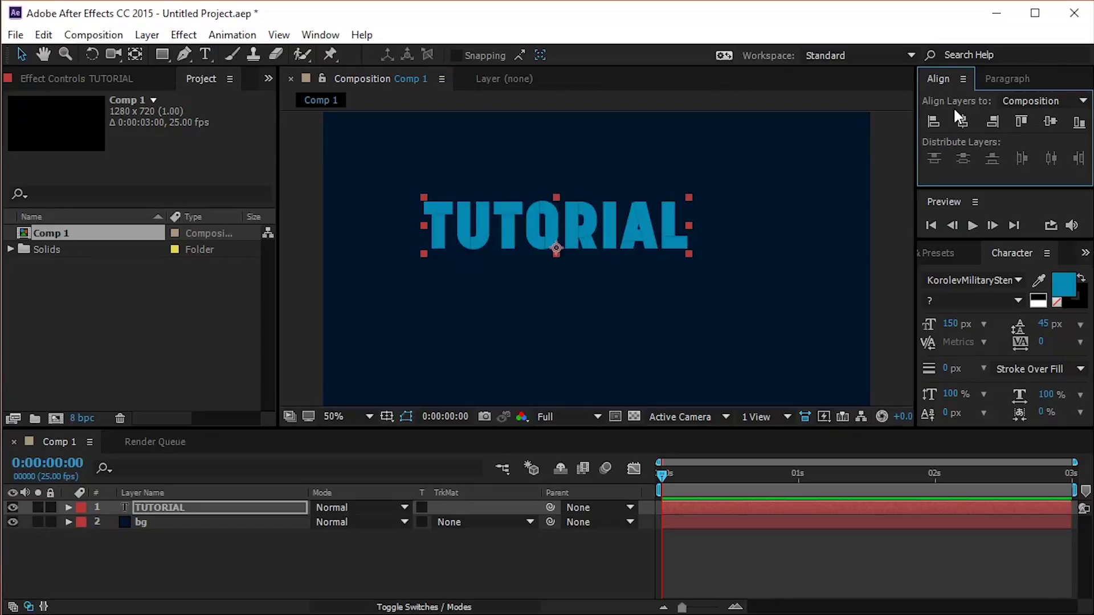
{"action": "left_click", "coordinate": [962, 121]}
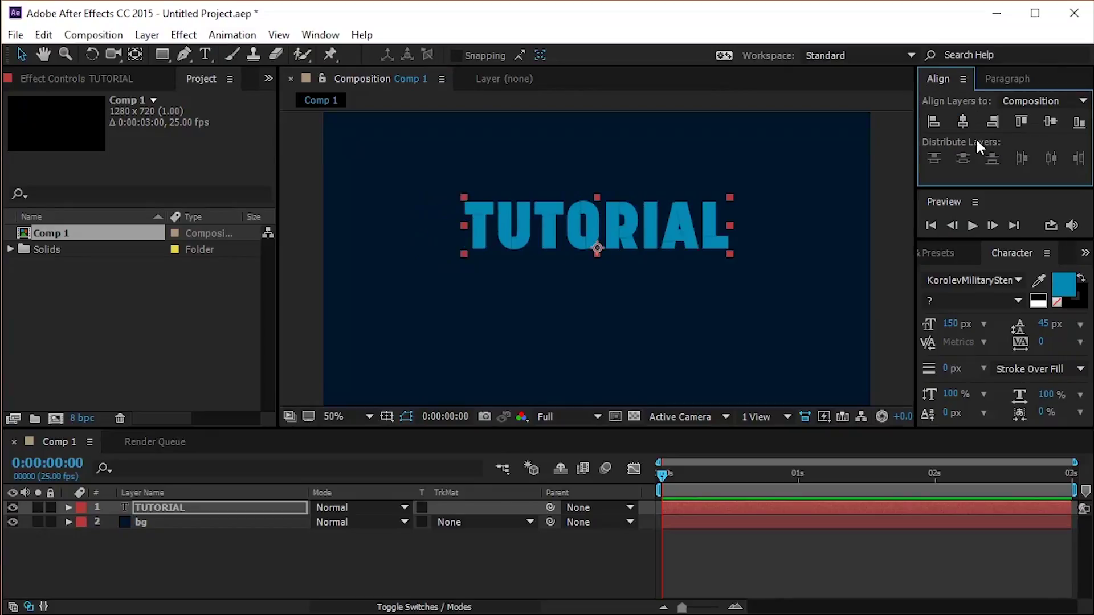
{"action": "left_click", "coordinate": [1047, 120]}
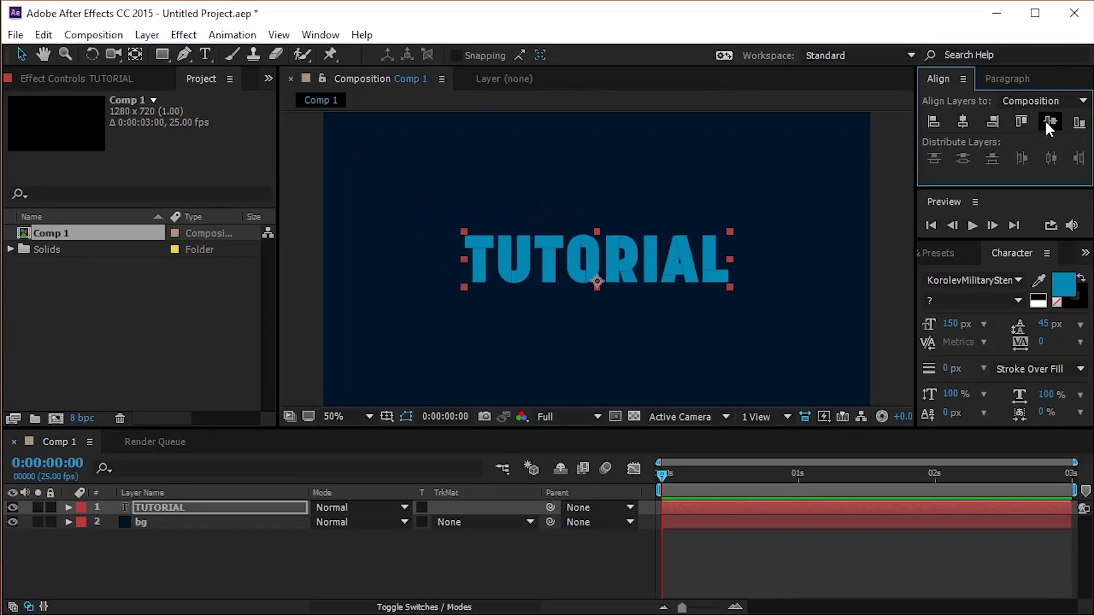
Step: Duplicate the TUTORIAL layer to make TUTORIAL 2
{"action": "left_click", "coordinate": [192, 501]}
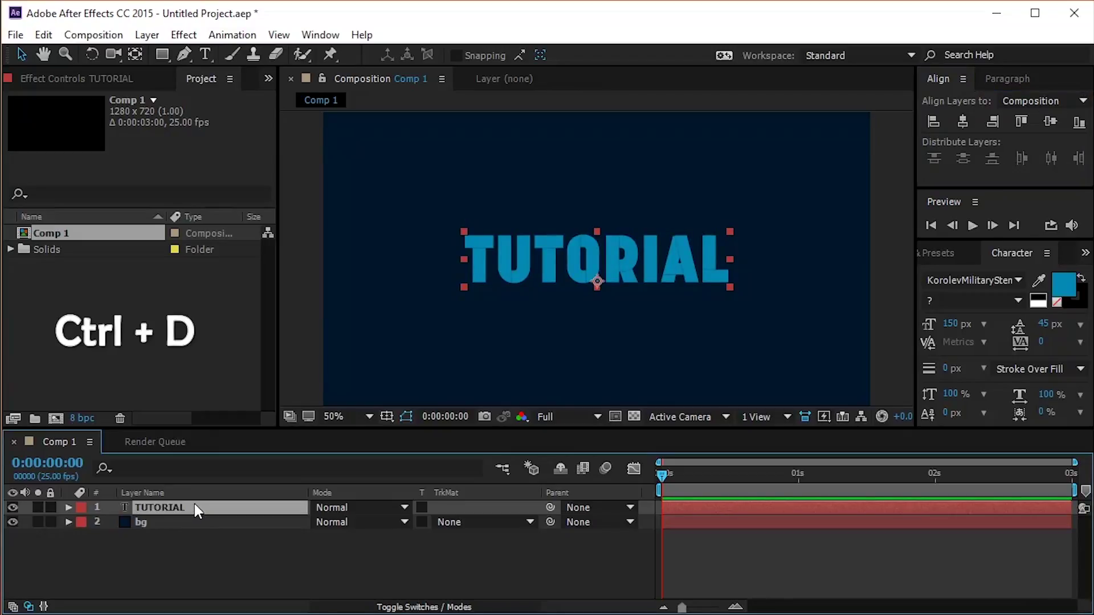
{"action": "key", "text": "ctrl+d"}
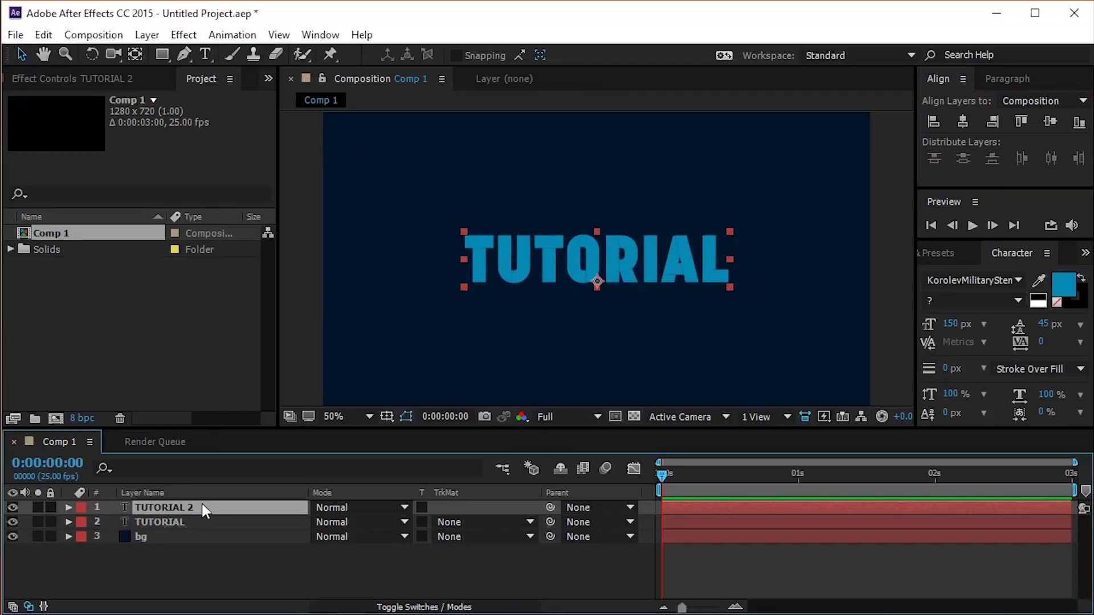
{"action": "left_click", "coordinate": [232, 561]}
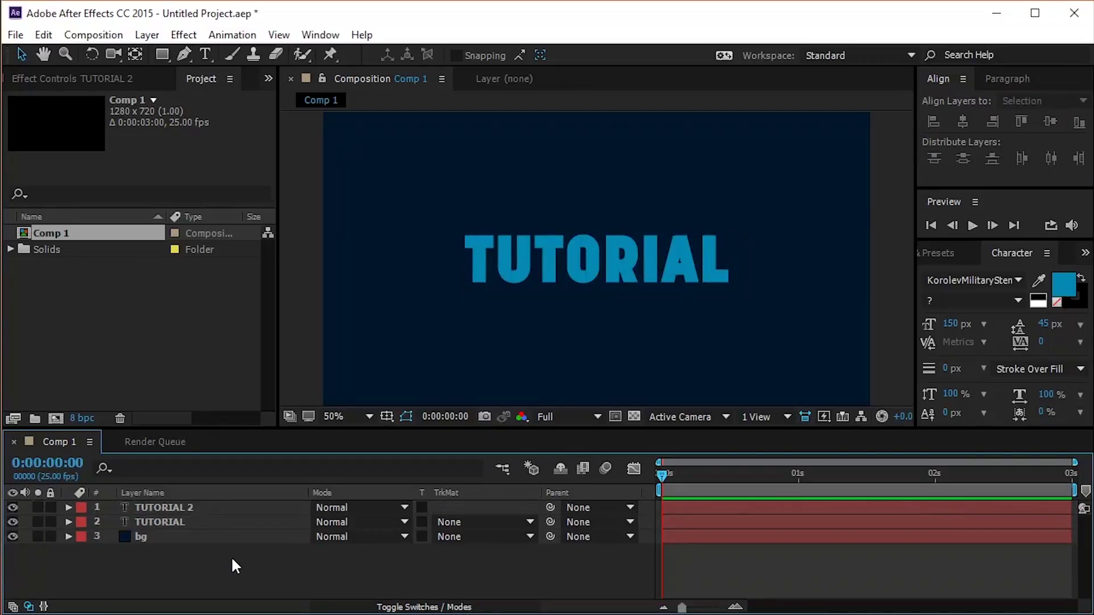
Step: Create a pure white solid and drag its side in to a thin vertical strip through the text
{"action": "right_click", "coordinate": [197, 556]}
{"action": "mouse_move", "coordinate": [271, 405]}
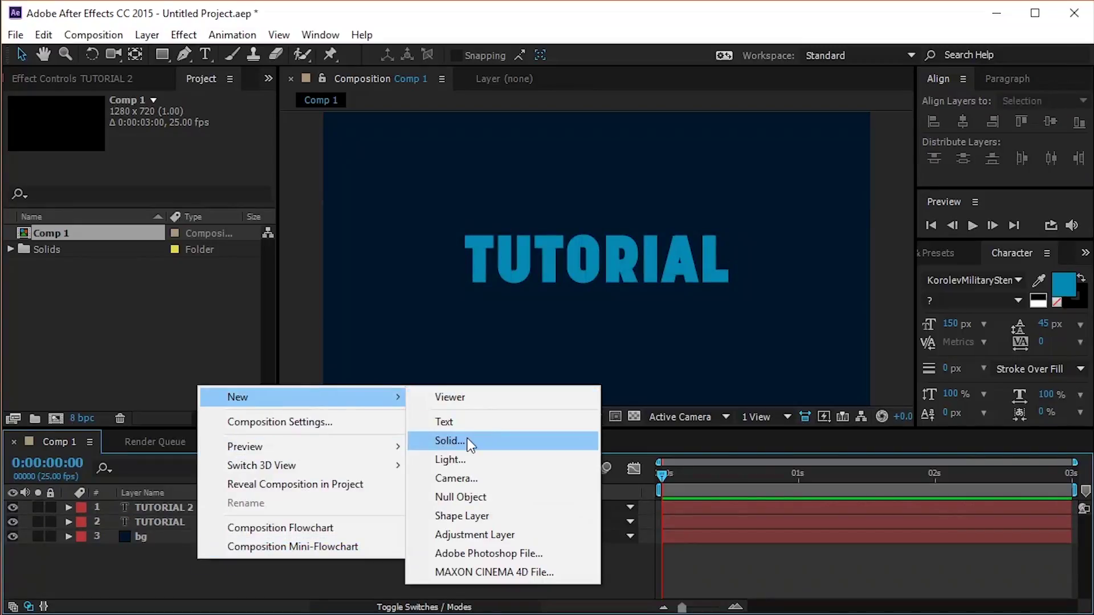
{"action": "left_click", "coordinate": [516, 439]}
{"action": "left_click", "coordinate": [440, 390]}
{"action": "left_click_drag", "start_coordinate": [463, 391], "coordinate": [428, 391]}
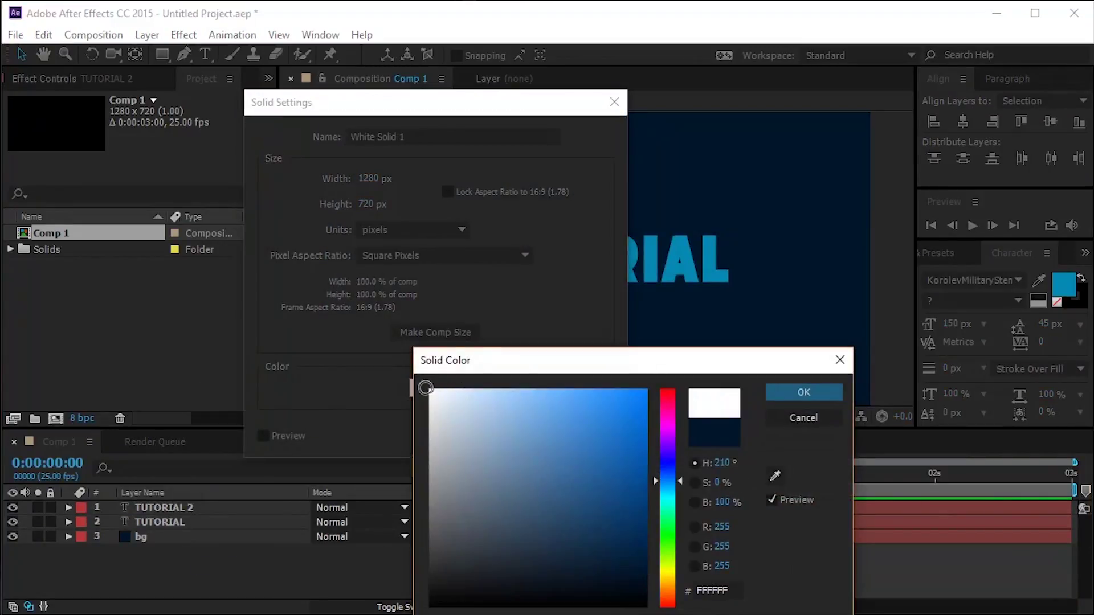
{"action": "left_click", "coordinate": [799, 389]}
{"action": "left_click", "coordinate": [496, 433]}
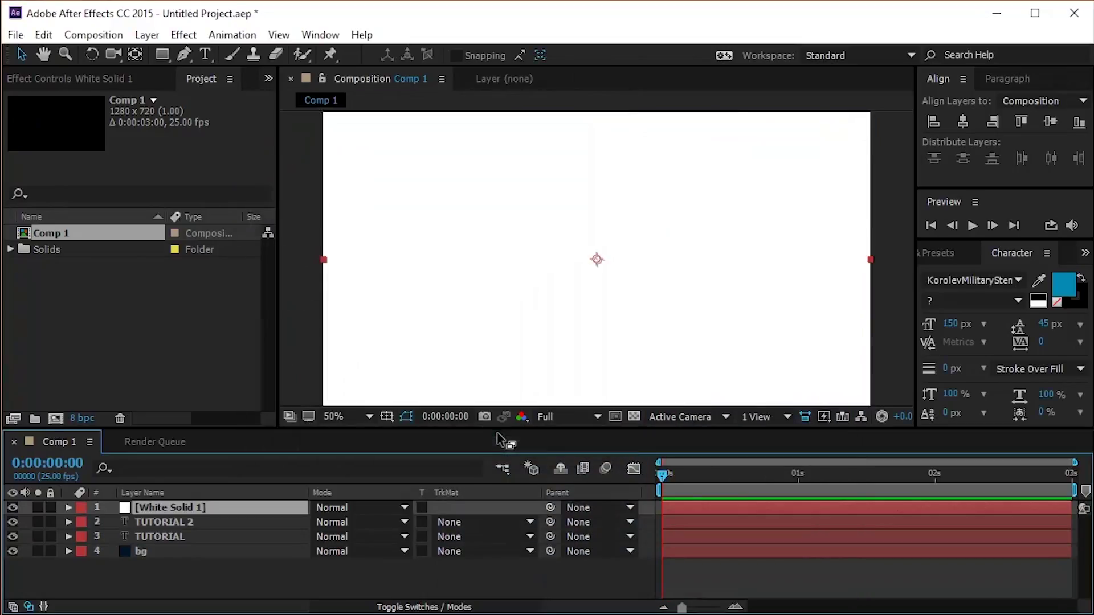
{"action": "left_click_drag", "start_coordinate": [325, 258], "coordinate": [589, 295]}
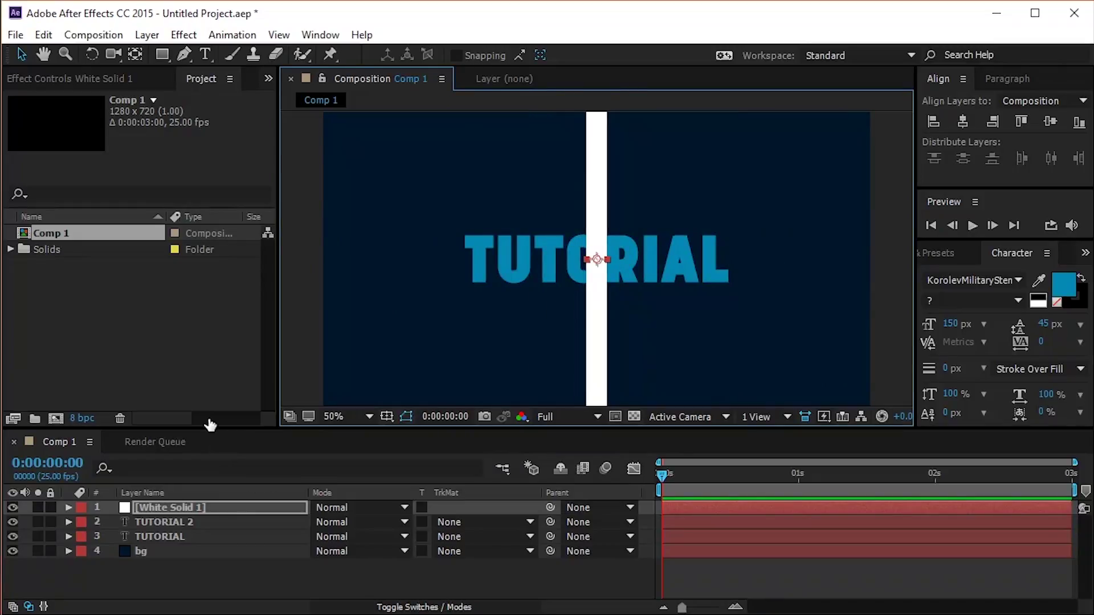
Step: Apply Fast Blur to the white strip with Blurriness 1000
{"action": "left_click", "coordinate": [186, 35]}
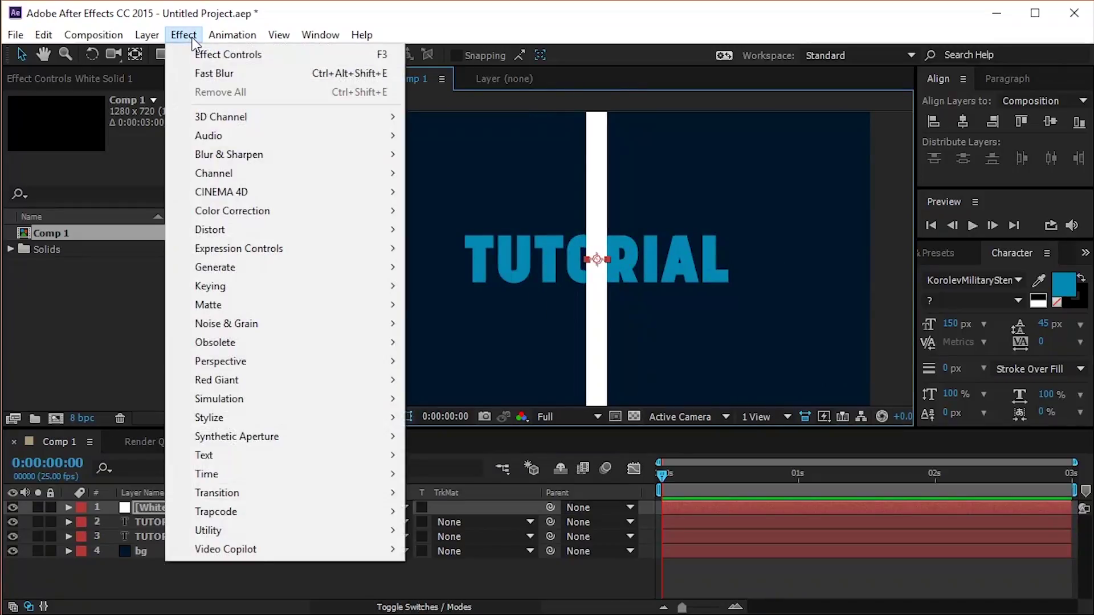
{"action": "mouse_move", "coordinate": [224, 152]}
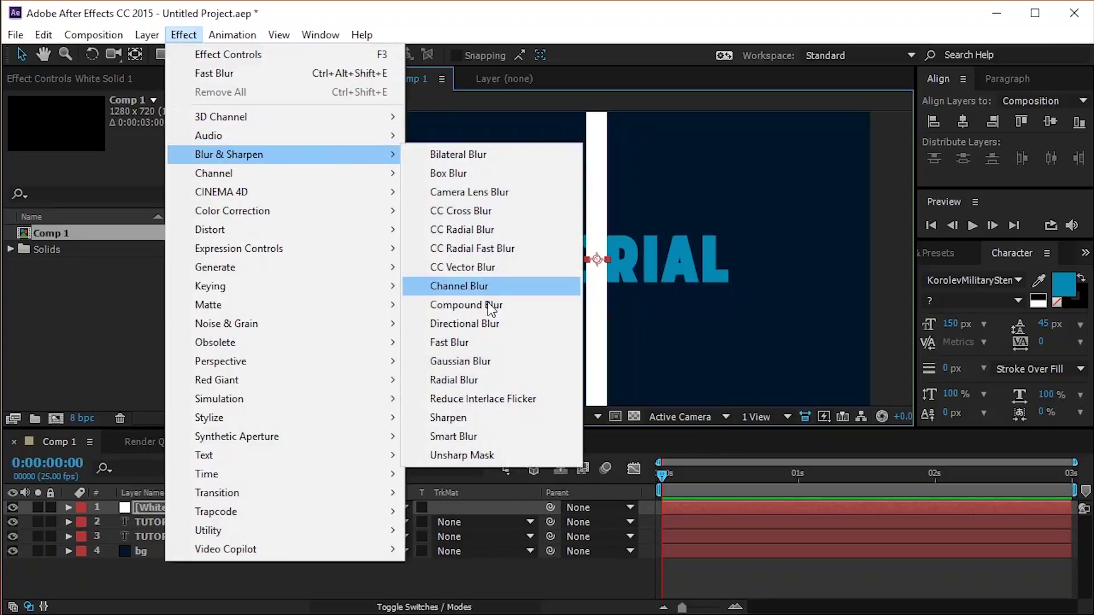
{"action": "left_click", "coordinate": [476, 346]}
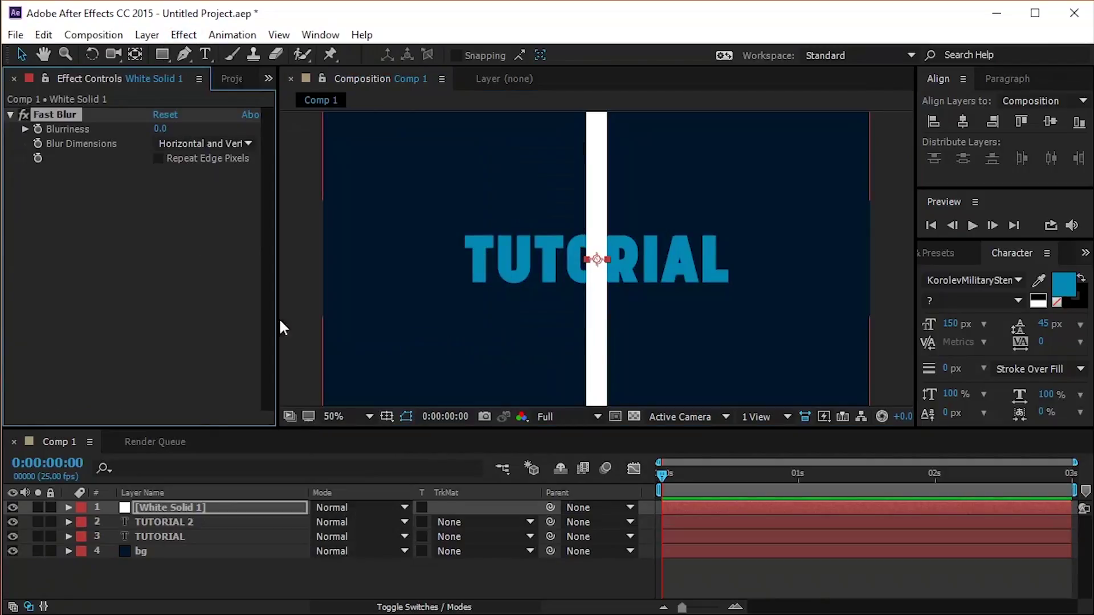
{"action": "left_click", "coordinate": [162, 130]}
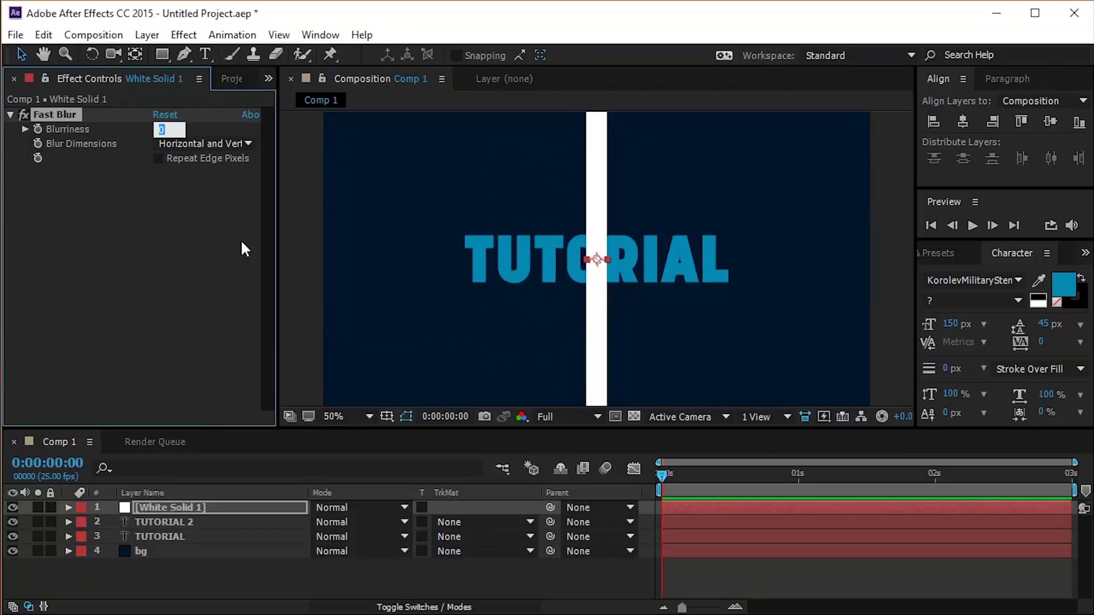
{"action": "type", "text": "1000"}
{"action": "left_click", "coordinate": [197, 506]}
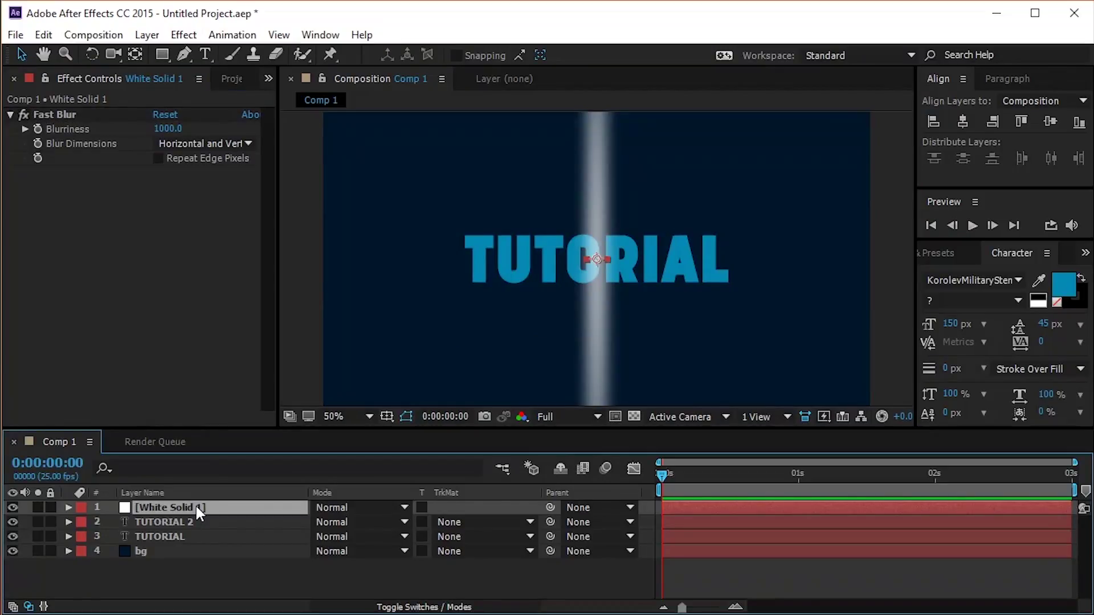
Step: Rotate the blurred strip to 25 degrees
{"action": "key", "text": "r"}
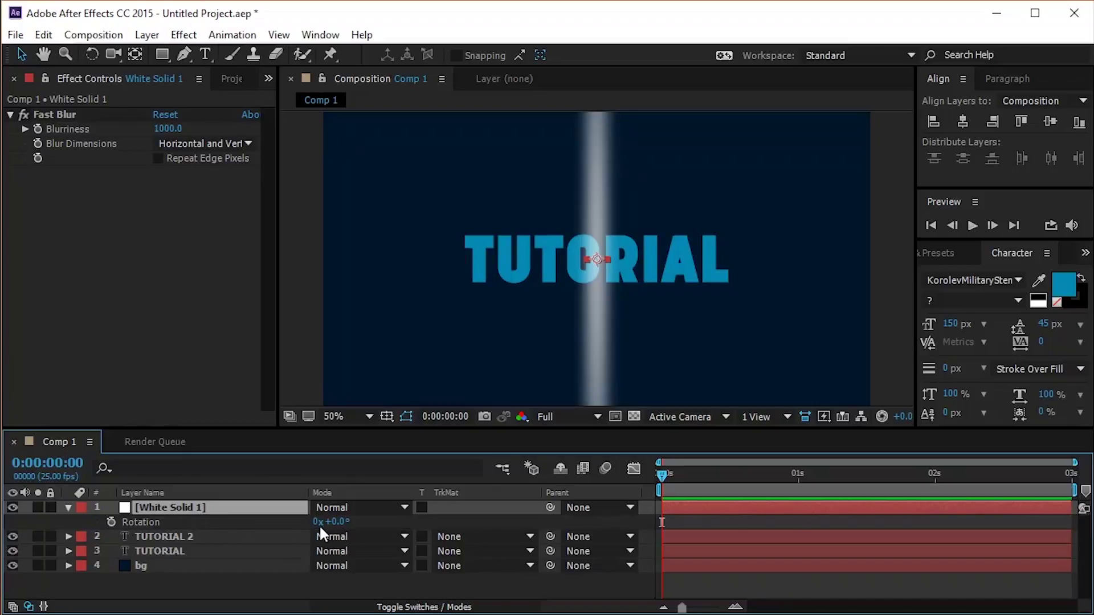
{"action": "left_click", "coordinate": [342, 522]}
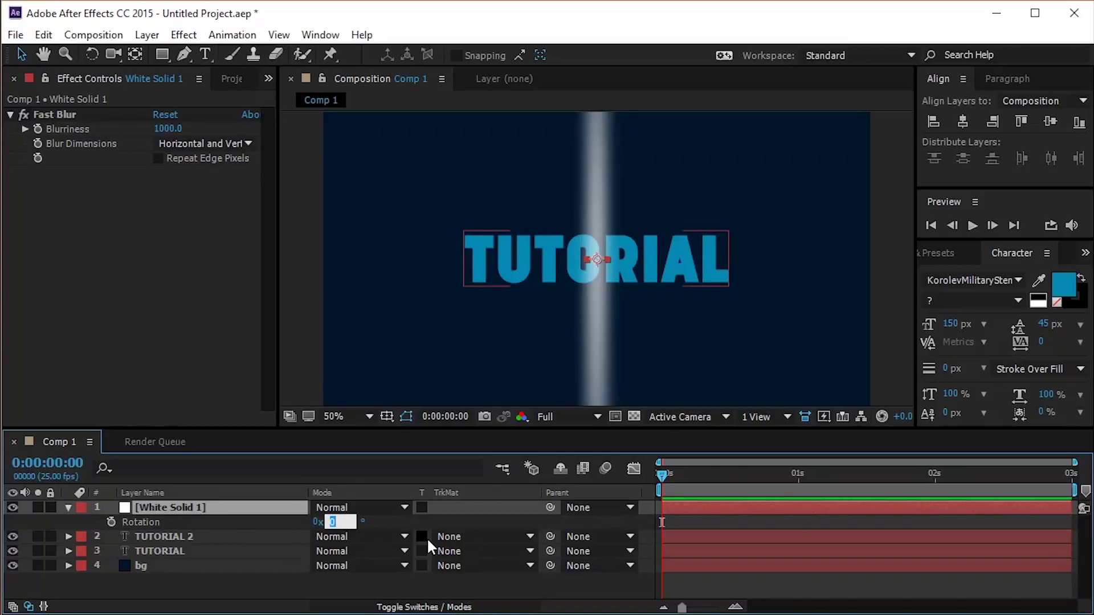
{"action": "type", "text": "25"}
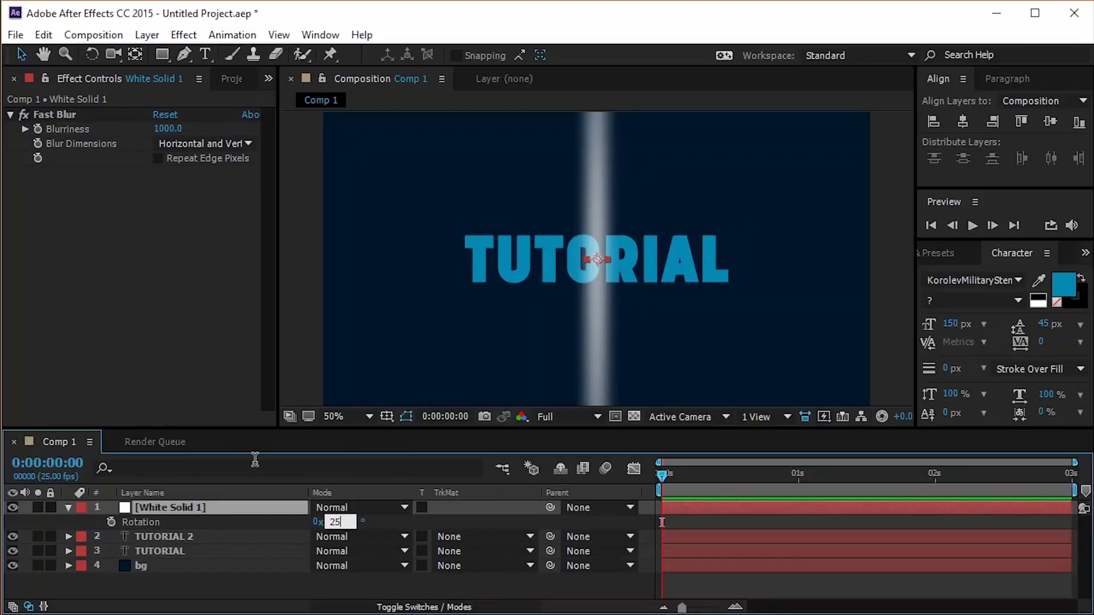
{"action": "left_click", "coordinate": [228, 401]}
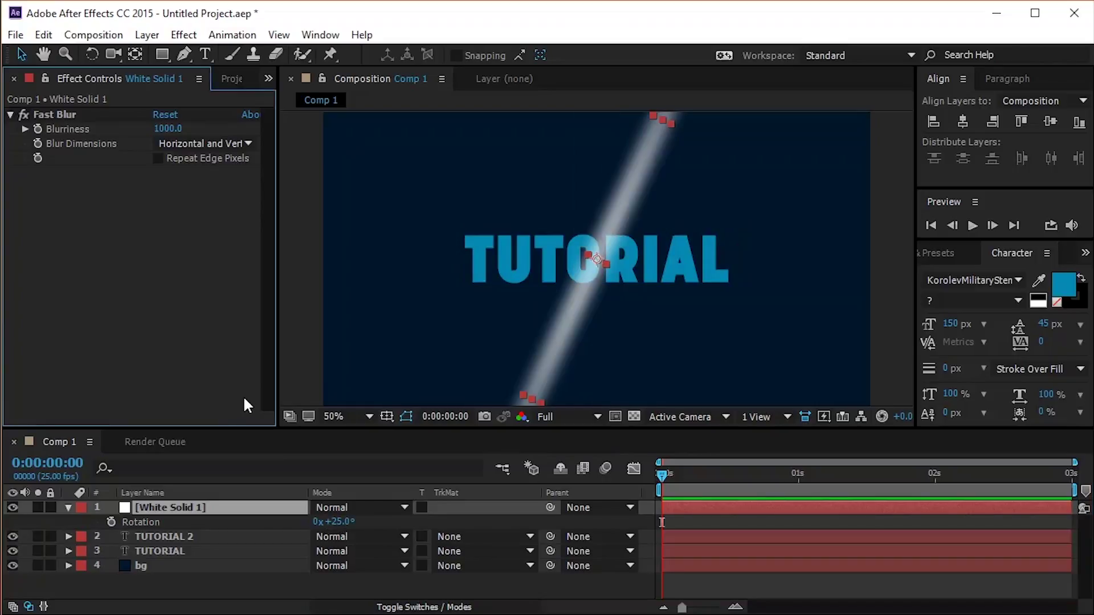
Step: Duplicate White Solid 1 and set the copy's Fast Blur Blurriness to 1500
{"action": "left_click", "coordinate": [157, 507]}
{"action": "key", "text": "ctrl+d"}
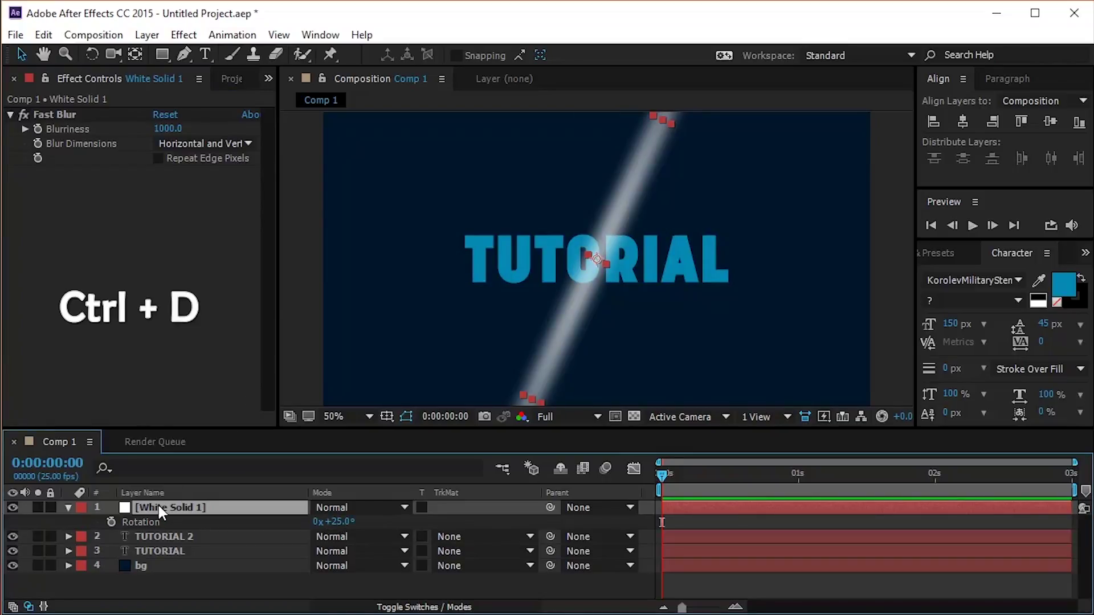
{"action": "left_click", "coordinate": [69, 522]}
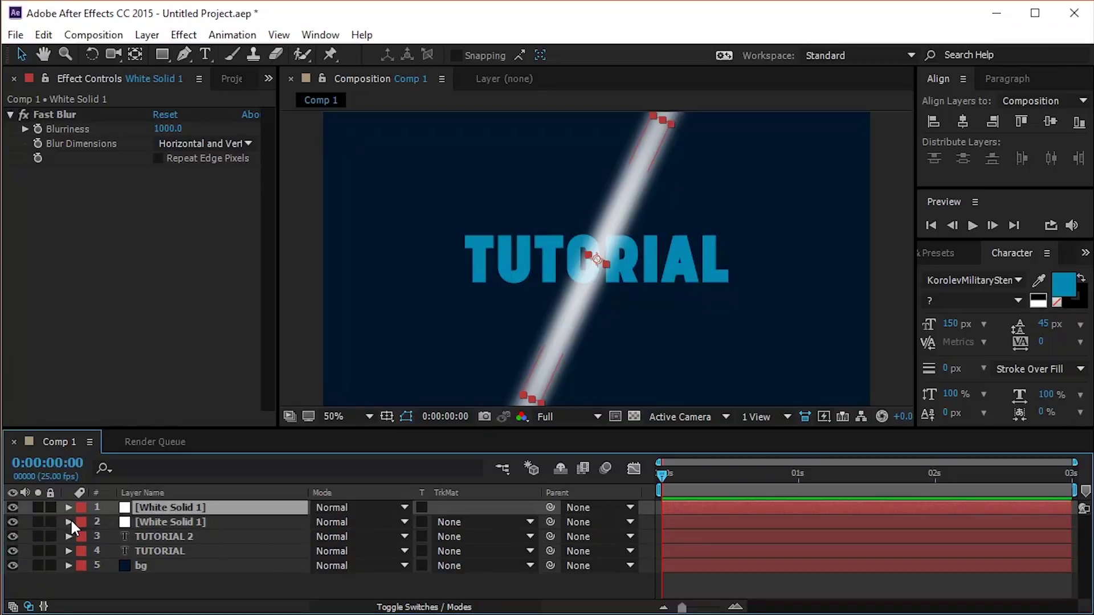
{"action": "left_click", "coordinate": [168, 129]}
{"action": "type", "text": "1500"}
{"action": "key", "text": "Return"}
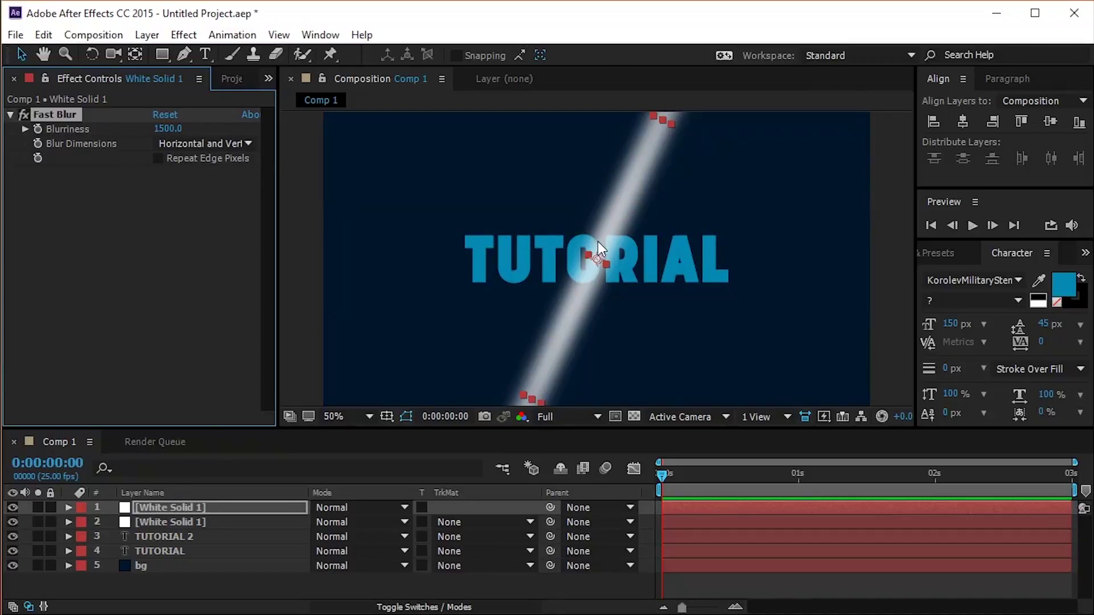
Step: Nudge the strip slightly over the text and reselect the first white strip
{"action": "left_click_drag", "start_coordinate": [587, 253], "coordinate": [590, 256]}
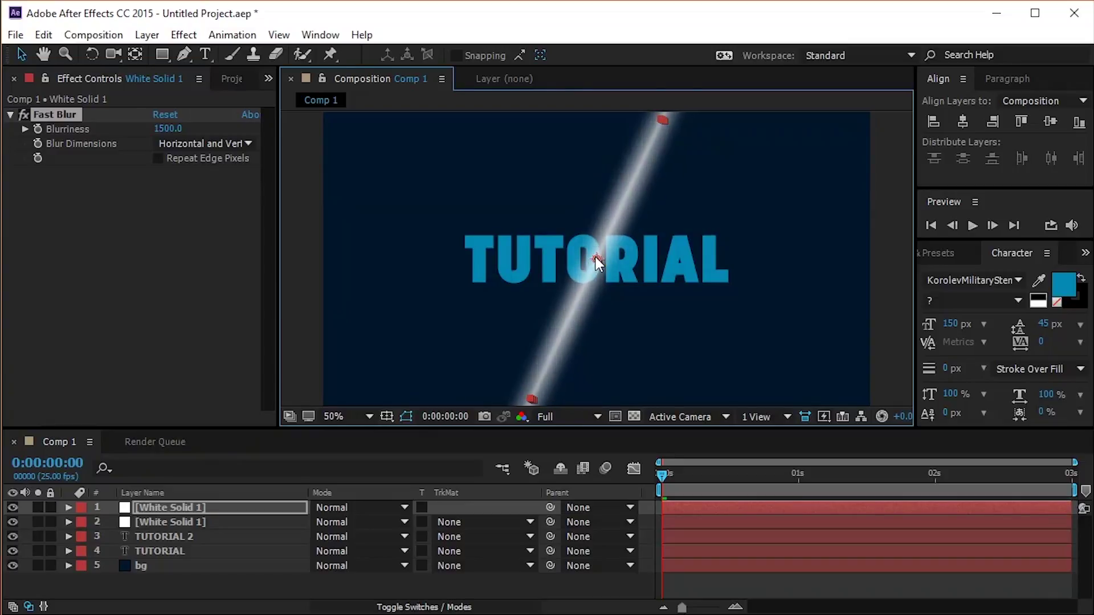
{"action": "left_click_drag", "start_coordinate": [593, 257], "coordinate": [594, 257]}
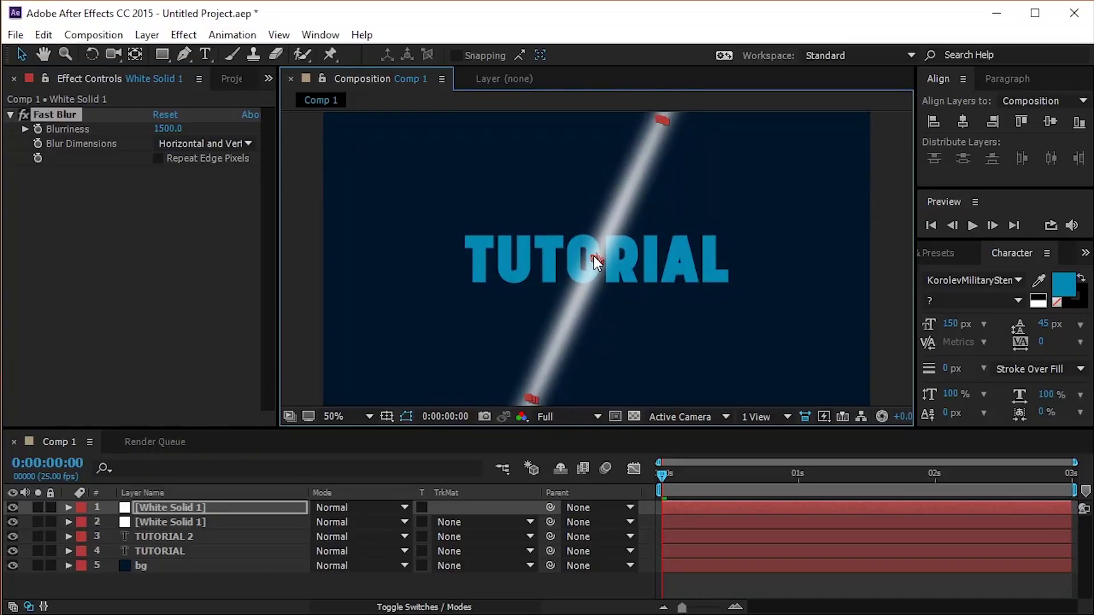
{"action": "left_click", "coordinate": [156, 504]}
Step: Pre-compose both White Solid 1 layers into a nested composition named glint
{"action": "left_click", "coordinate": [158, 517], "text": "shift"}
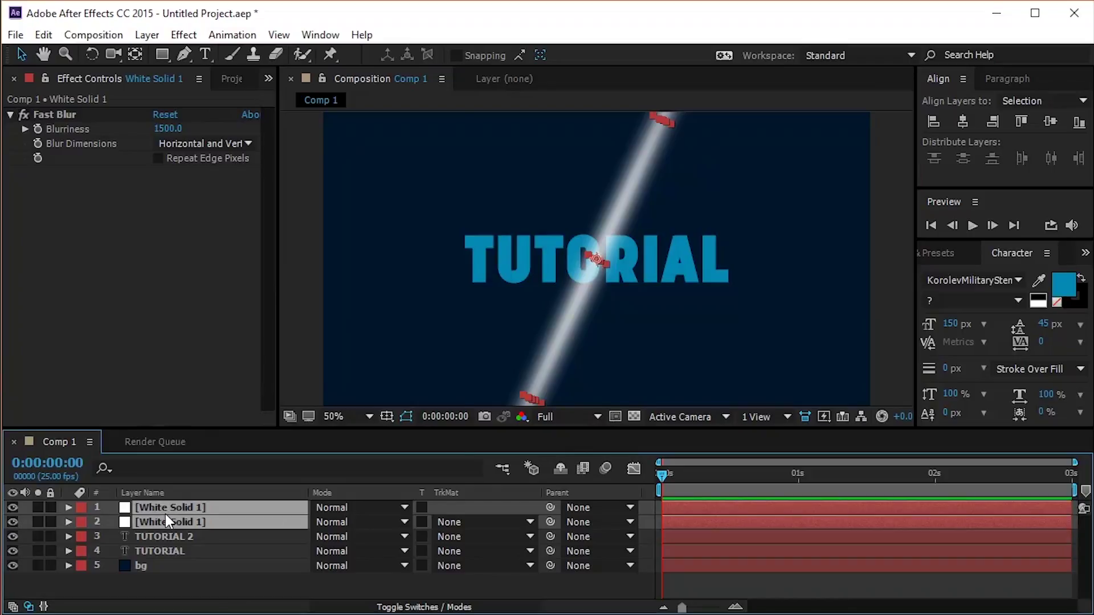
{"action": "right_click", "coordinate": [165, 514]}
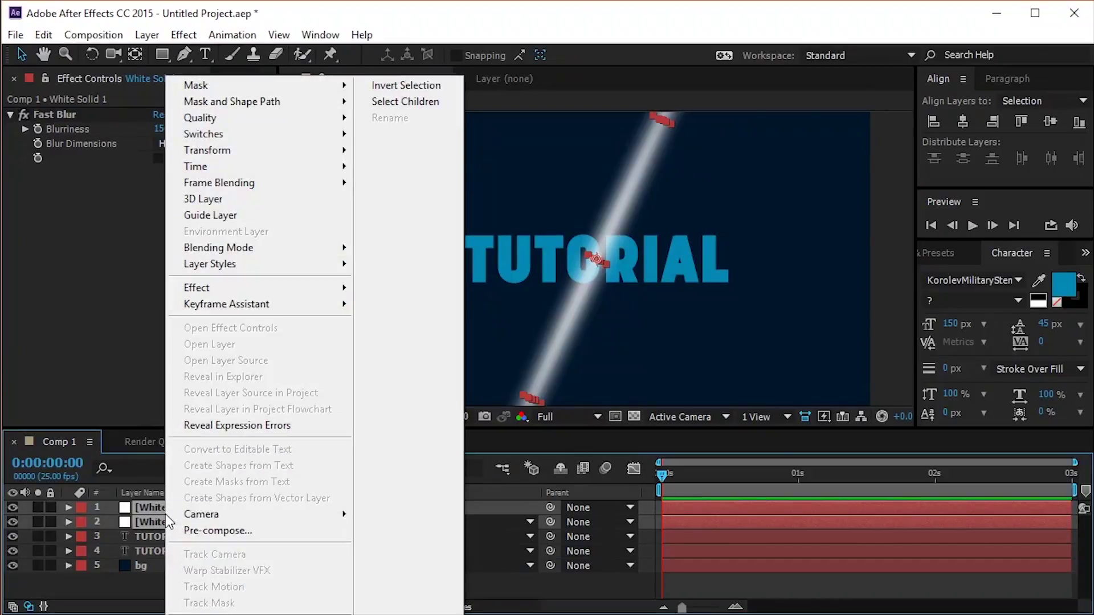
{"action": "left_click", "coordinate": [198, 530]}
{"action": "type", "text": "glint"}
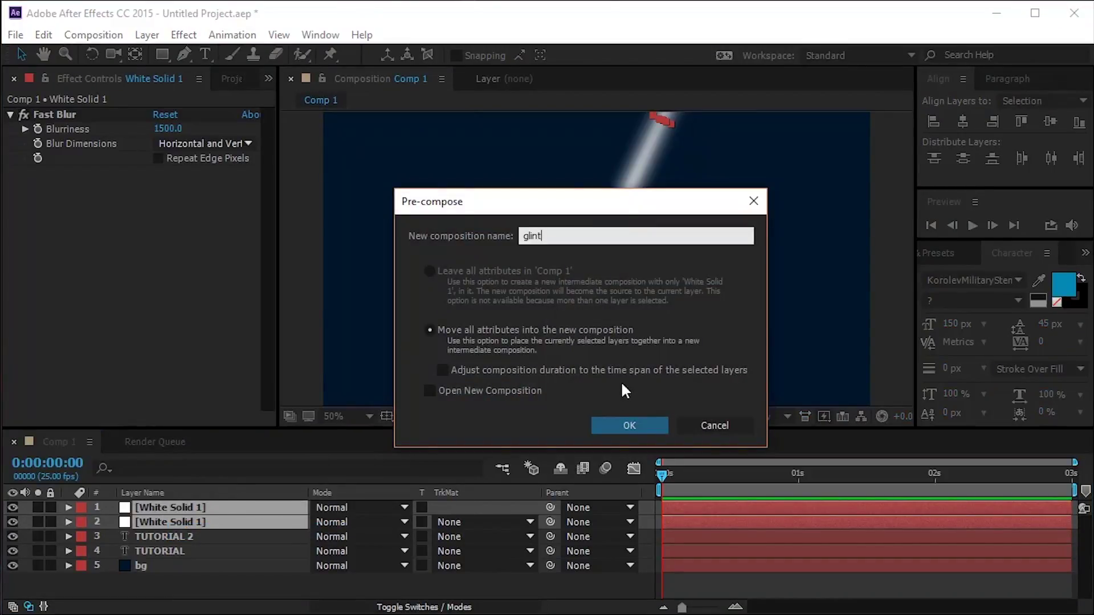
{"action": "left_click", "coordinate": [622, 422]}
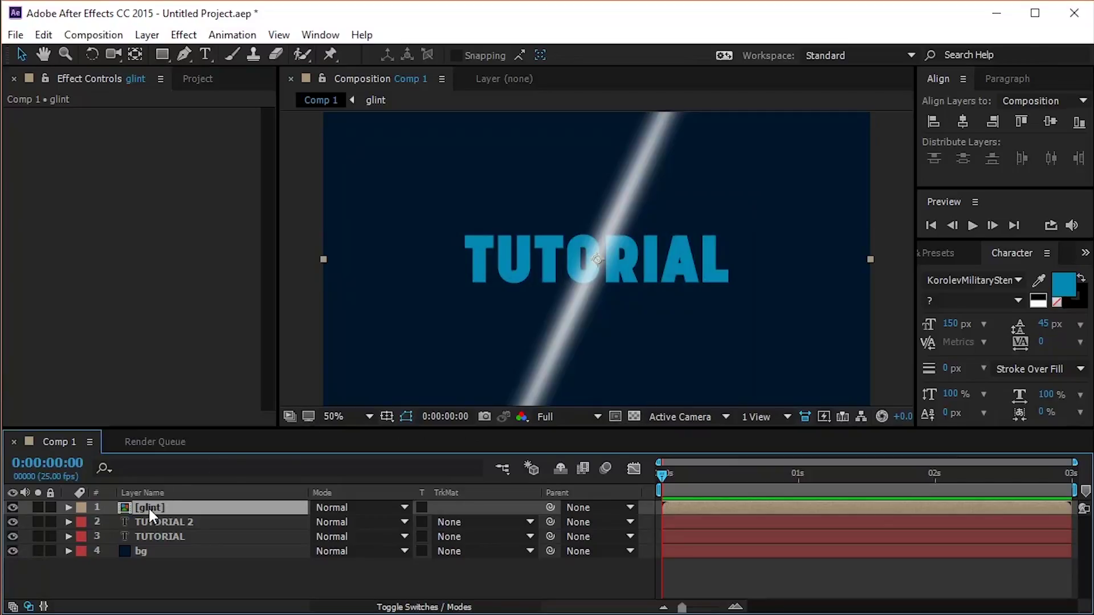
Step: Move glint below TUTORIAL 2 and set its track matte to Alpha Matte "TUTORIAL 2"
{"action": "left_click_drag", "start_coordinate": [149, 507], "coordinate": [167, 527]}
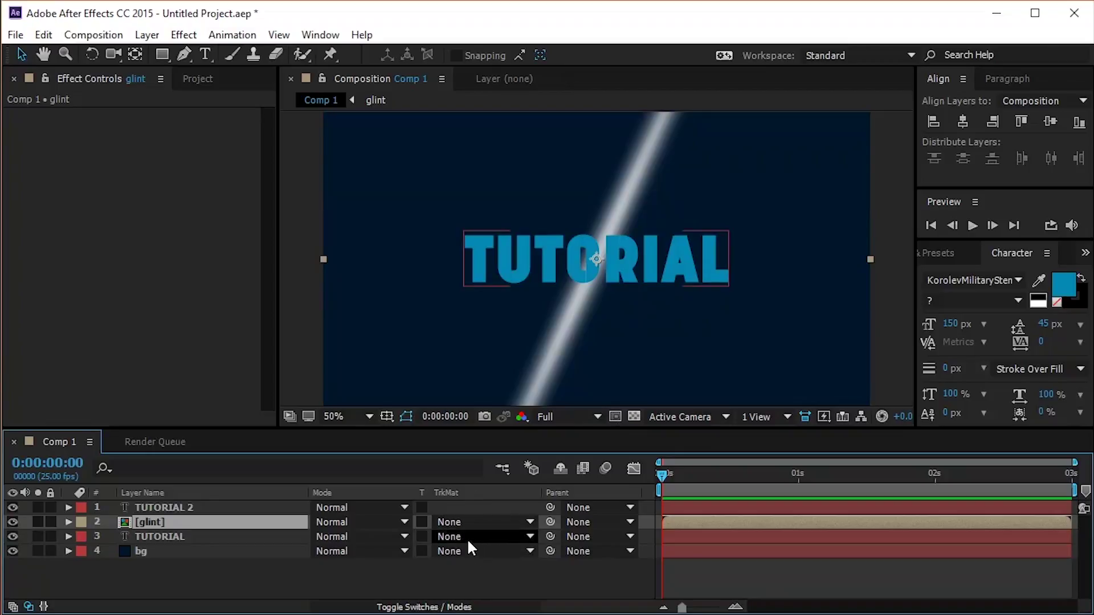
{"action": "left_click", "coordinate": [417, 607]}
{"action": "left_click", "coordinate": [419, 607]}
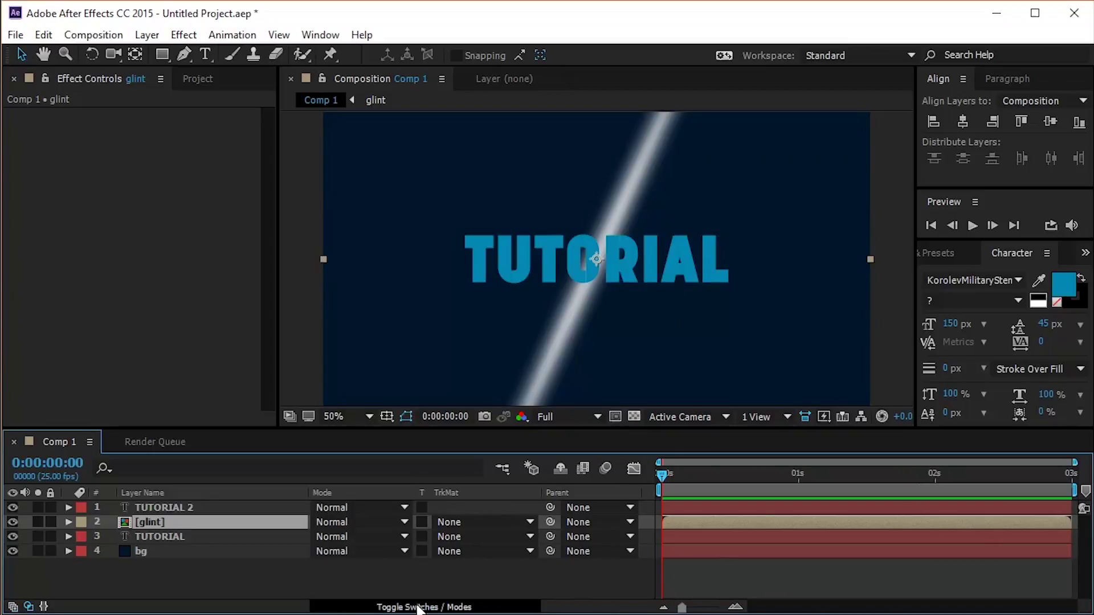
{"action": "left_click", "coordinate": [453, 521]}
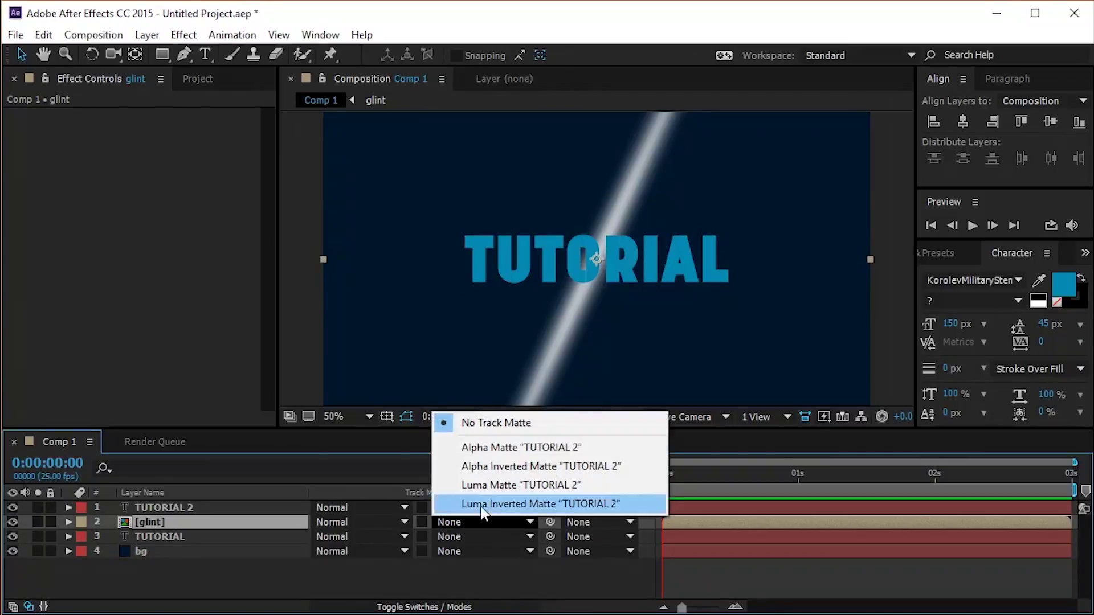
{"action": "left_click", "coordinate": [500, 447]}
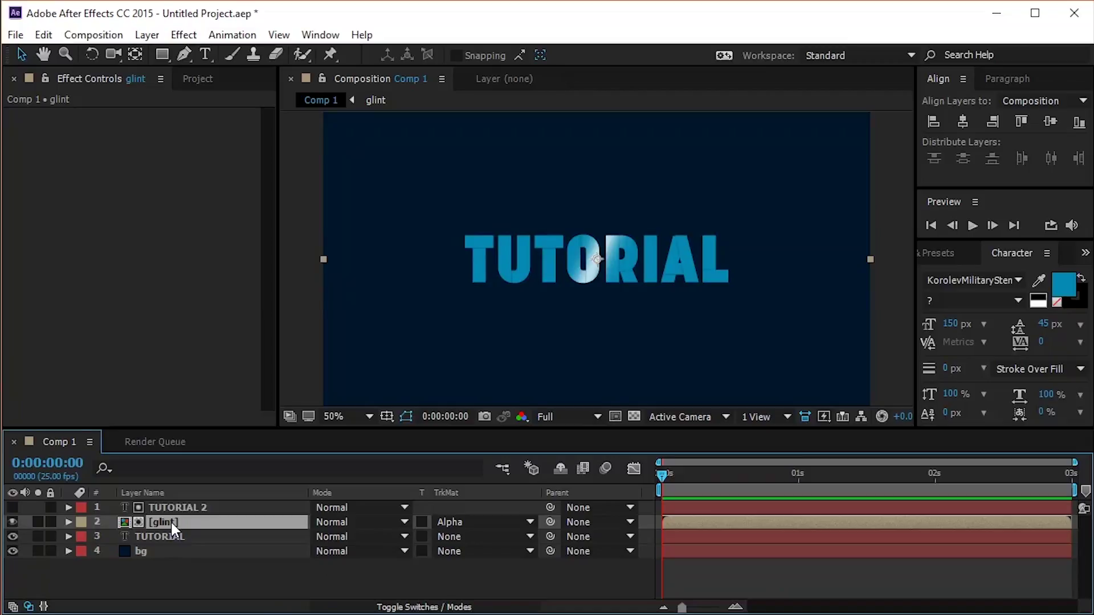
{"action": "key", "text": "ctrl+p"}
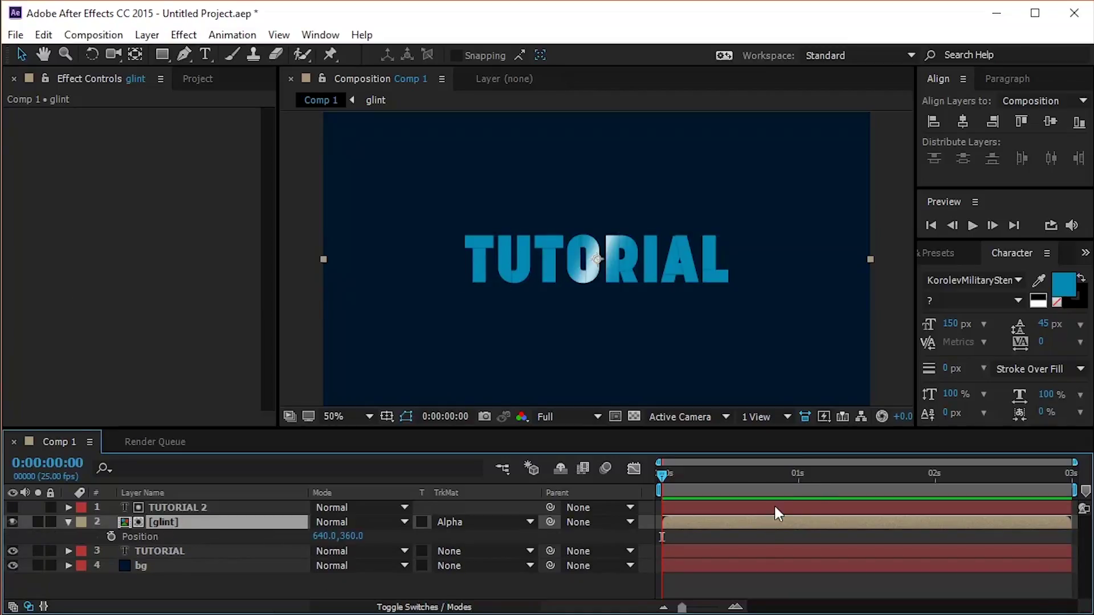
Step: Keyframe glint's Position from X 239 at 1:00 to X 1055 at 1:18
{"action": "left_click", "coordinate": [800, 488]}
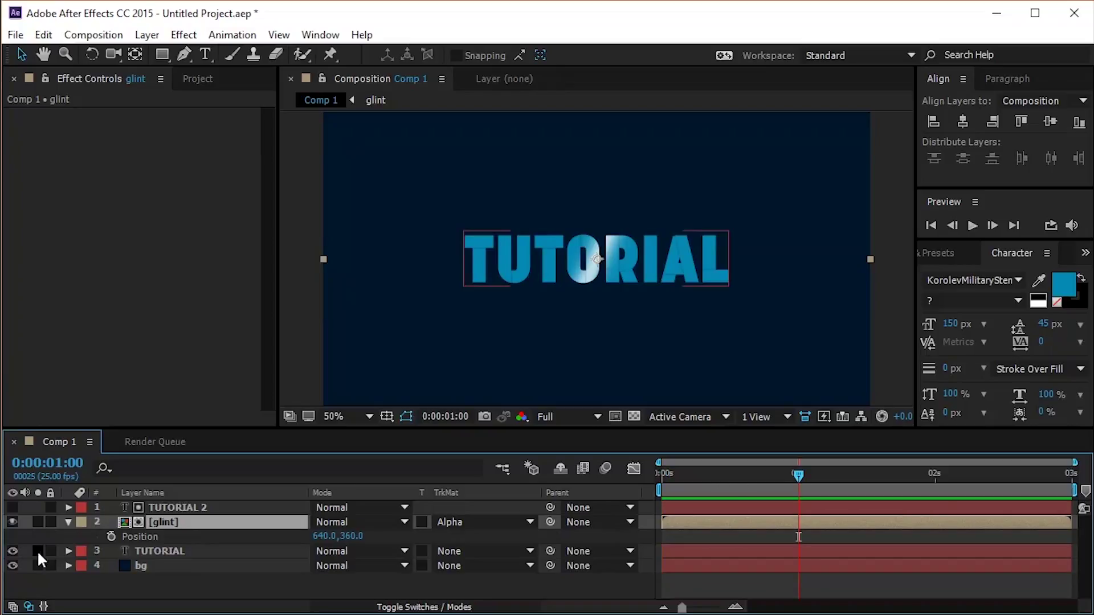
{"action": "left_click_drag", "start_coordinate": [325, 539], "coordinate": [166, 539]}
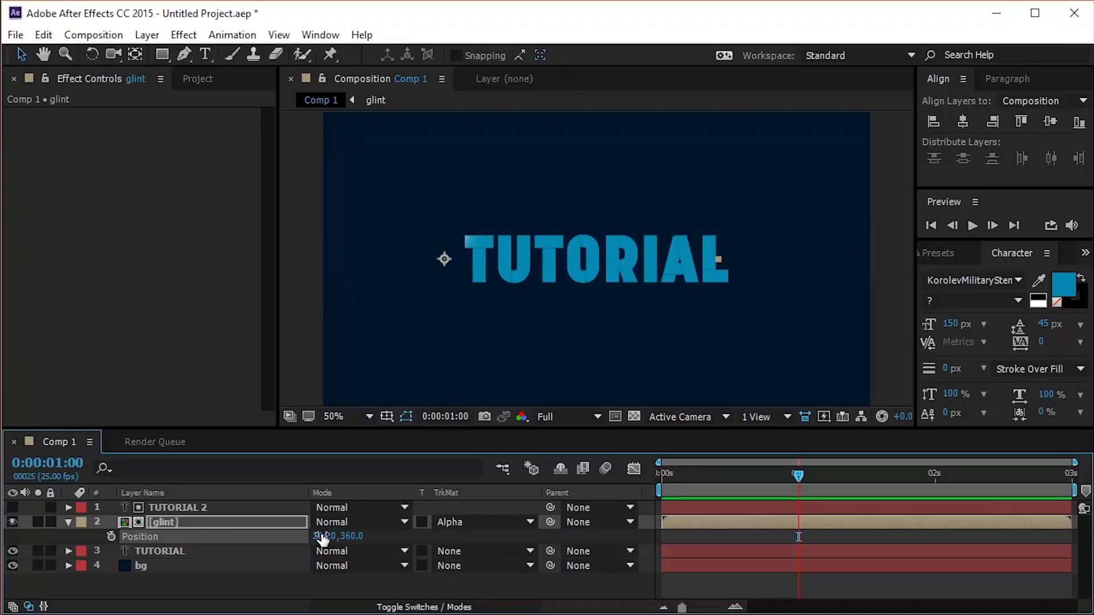
{"action": "left_click_drag", "start_coordinate": [324, 536], "coordinate": [287, 537]}
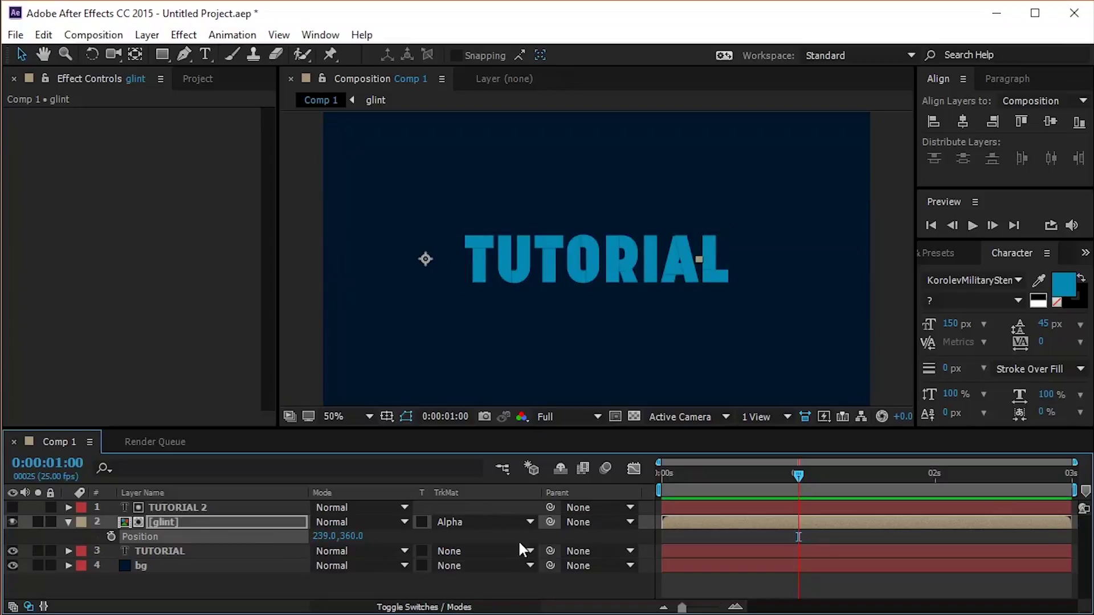
{"action": "left_click", "coordinate": [111, 536]}
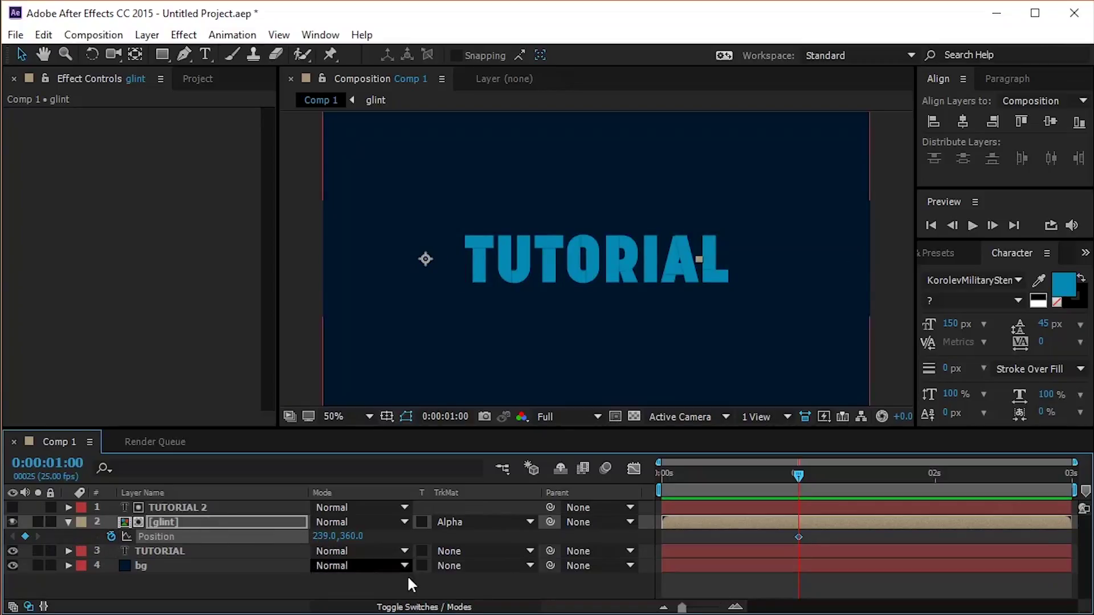
{"action": "left_click", "coordinate": [896, 475]}
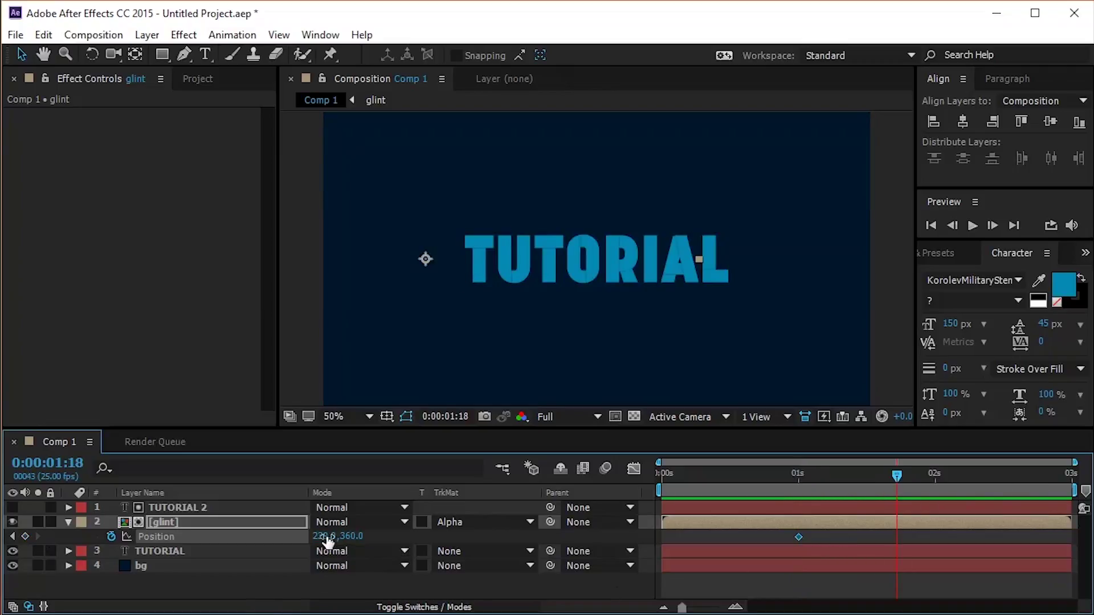
{"action": "left_click_drag", "start_coordinate": [322, 536], "coordinate": [757, 546]}
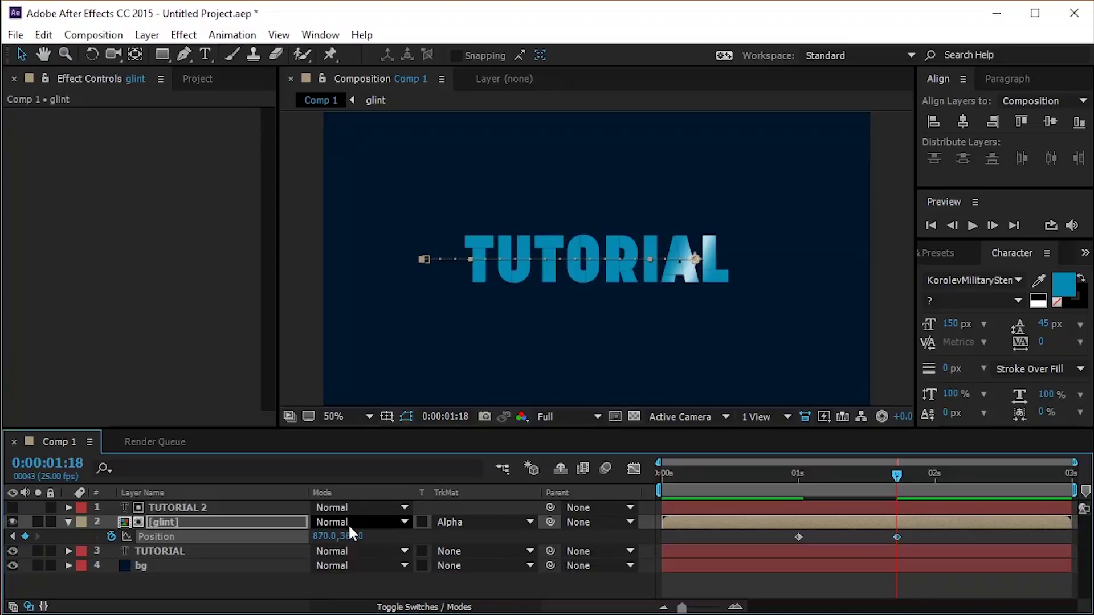
{"action": "left_click_drag", "start_coordinate": [330, 536], "coordinate": [488, 546]}
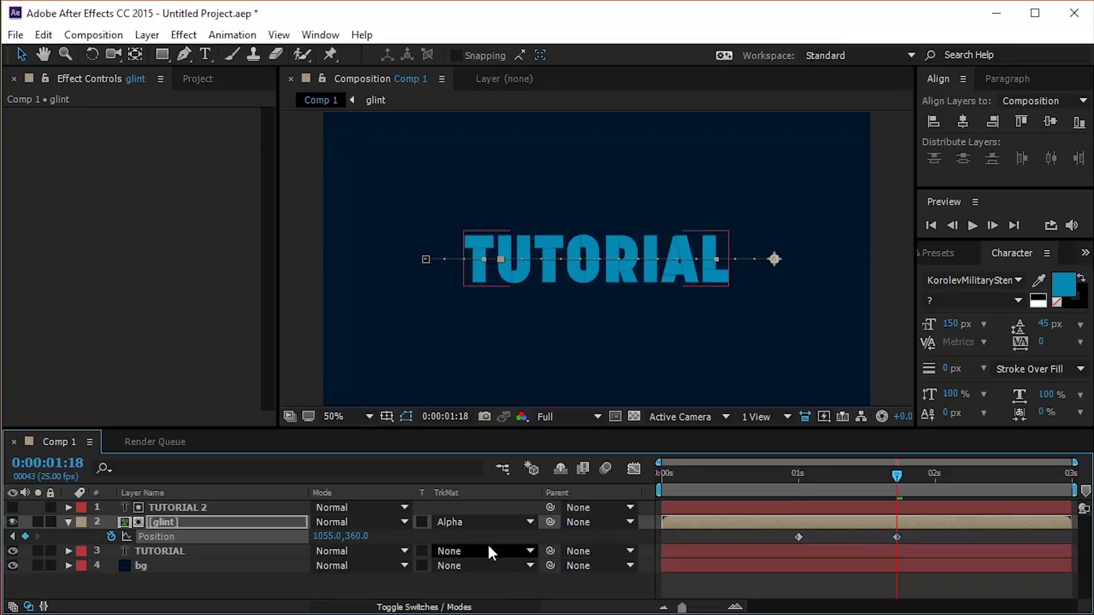
Step: Play and stop a preview of the sweep, then select the glint layer
{"action": "left_click", "coordinate": [972, 226]}
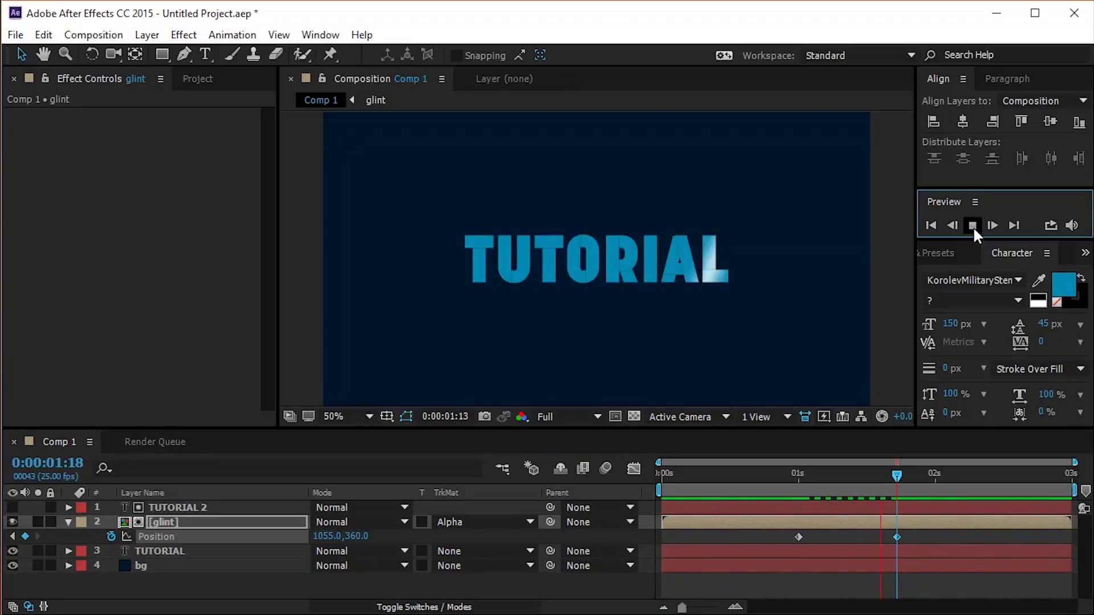
{"action": "left_click", "coordinate": [972, 225]}
{"action": "left_click", "coordinate": [187, 518]}
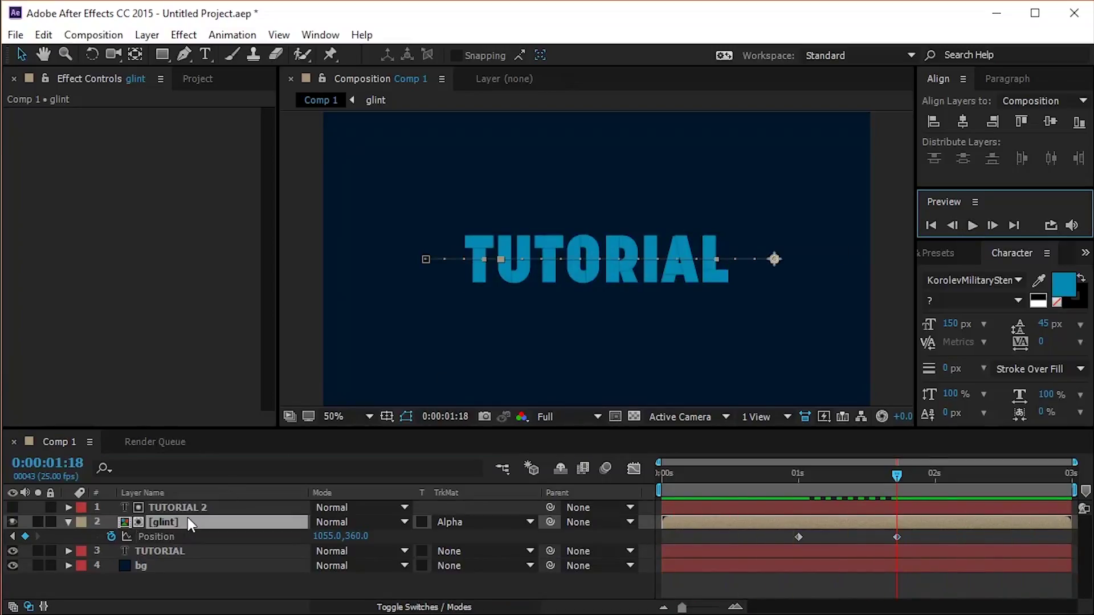
Step: Set the glint layer's Opacity to 70% and preview the sweep again
{"action": "key", "text": "t"}
{"action": "left_click", "coordinate": [325, 536]}
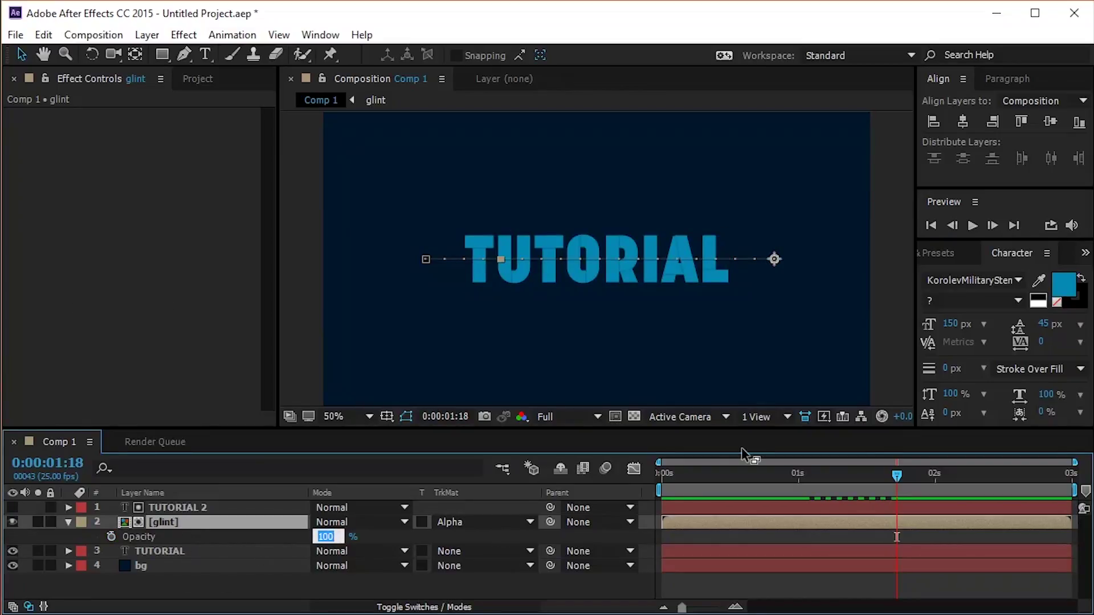
{"action": "type", "text": "70"}
{"action": "key", "text": "Return"}
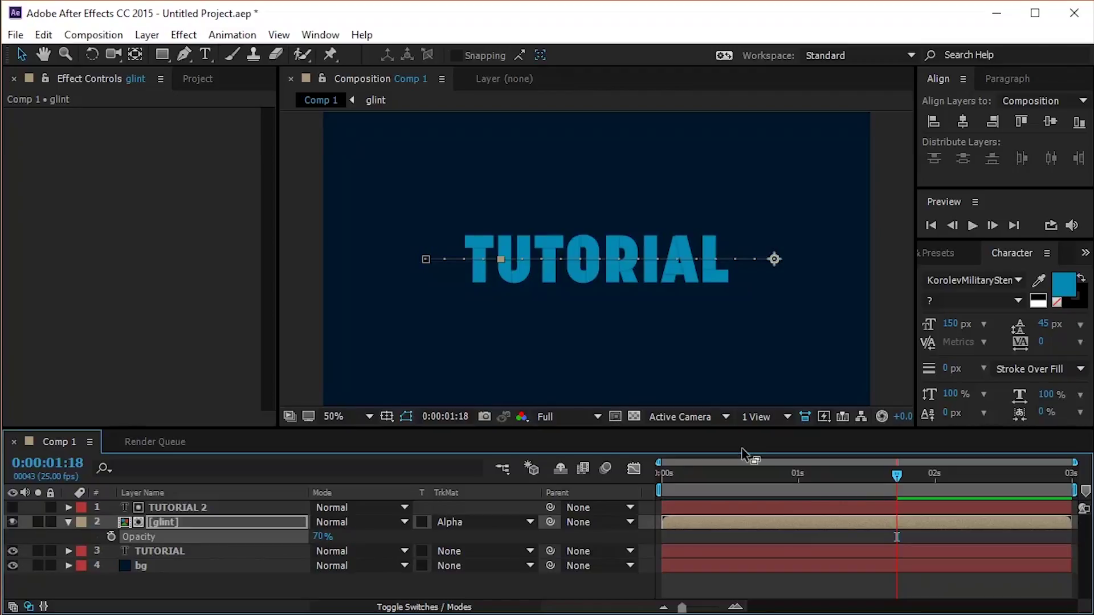
{"action": "left_click", "coordinate": [971, 225]}
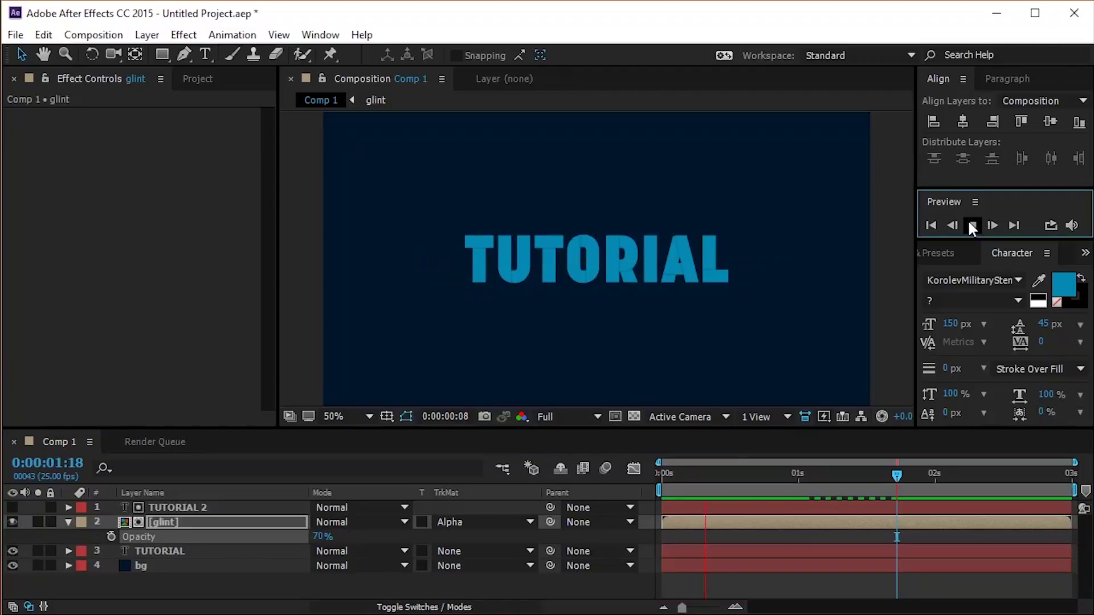